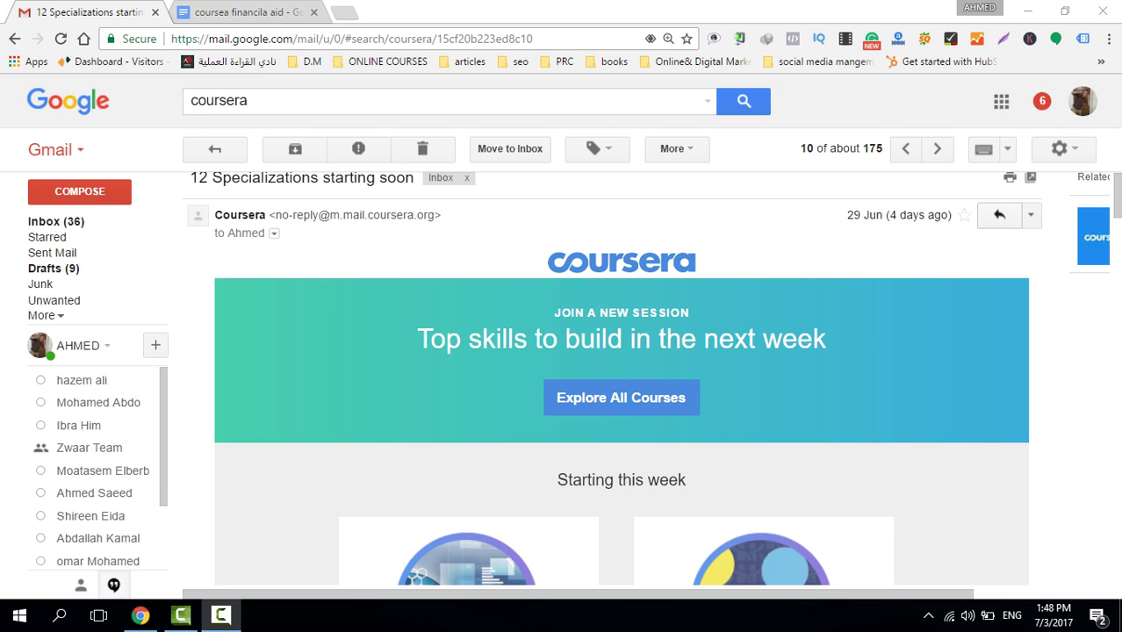
Open the enrollment page of the Academic English: Writing specialization from the Coursera e-mail.
scroll(622, 378, "down", 2)
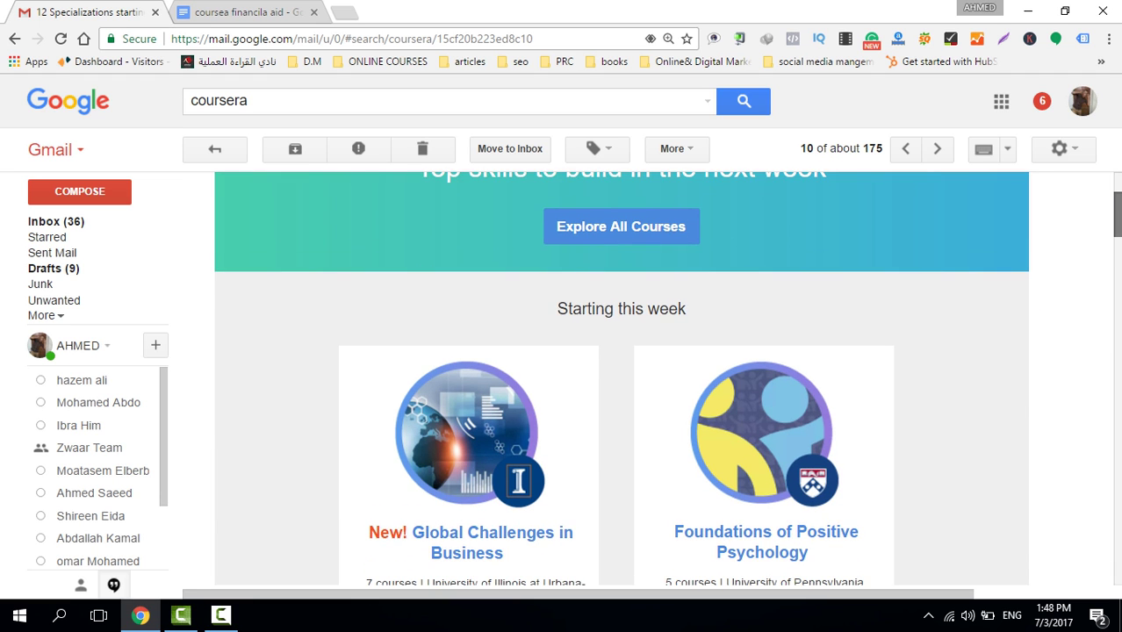
scroll(622, 378, "down", 5)
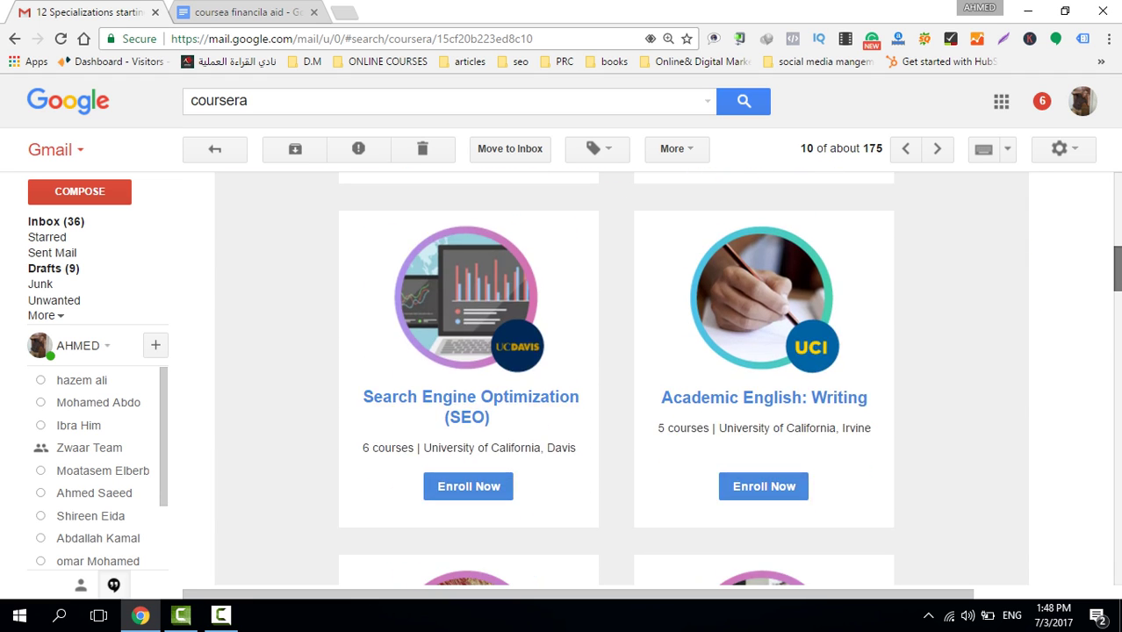
scroll(622, 377, "down", 3)
scroll(622, 378, "up", 3)
scroll(622, 377, "down", 1)
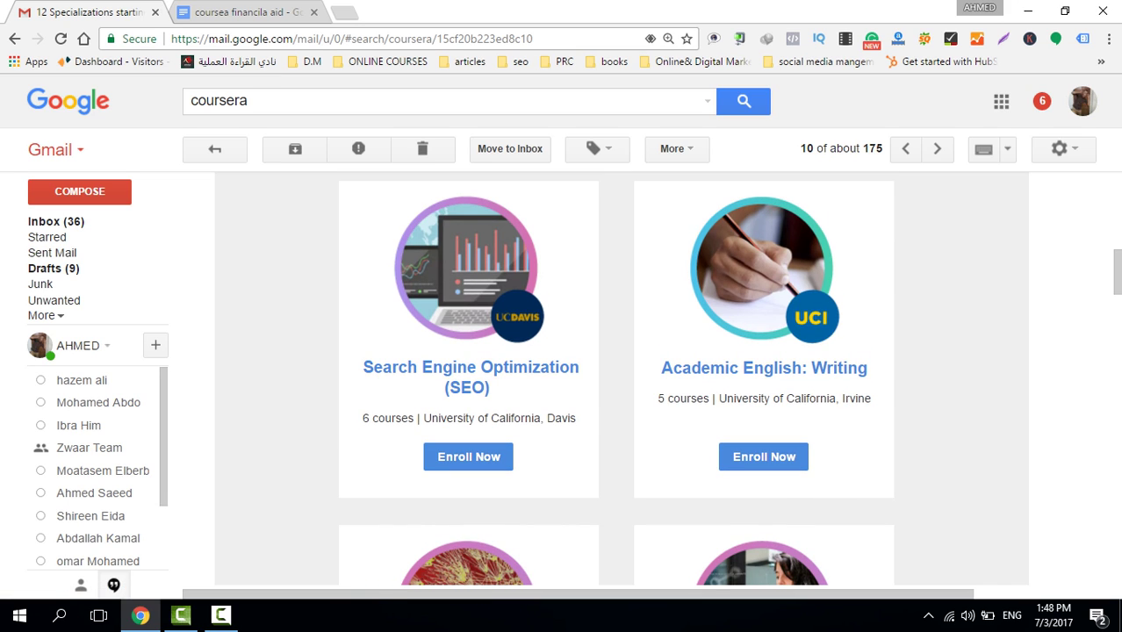
left_click(468, 457)
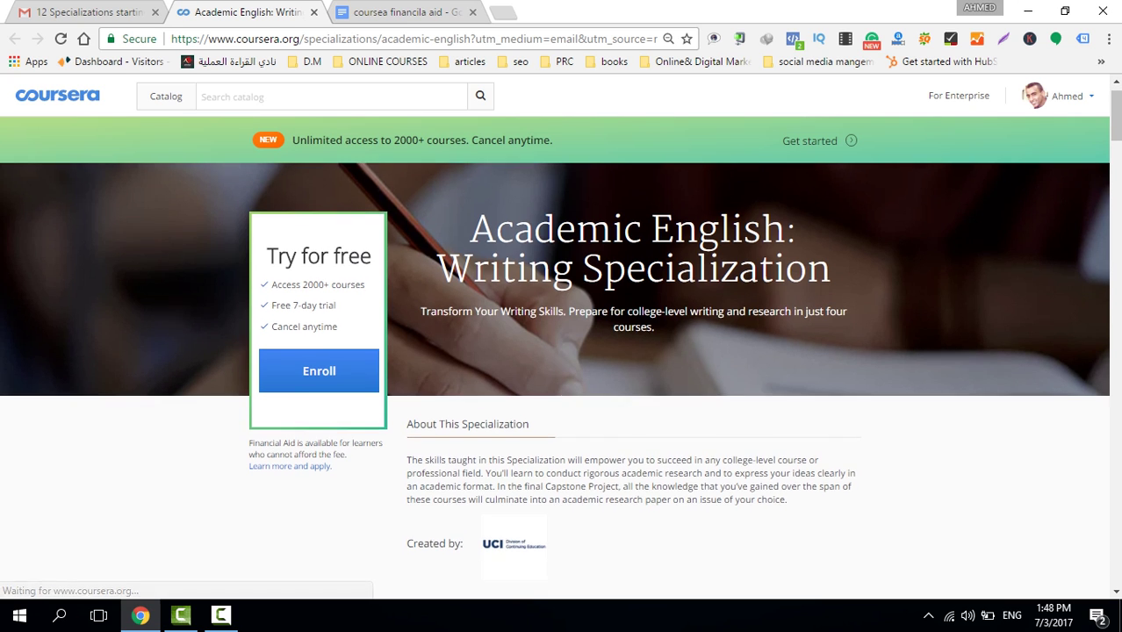
Open the Financial Aid application for the specialization's Grammar and Punctuation course.
scroll(562, 351, "down", 2)
scroll(562, 351, "down", 1)
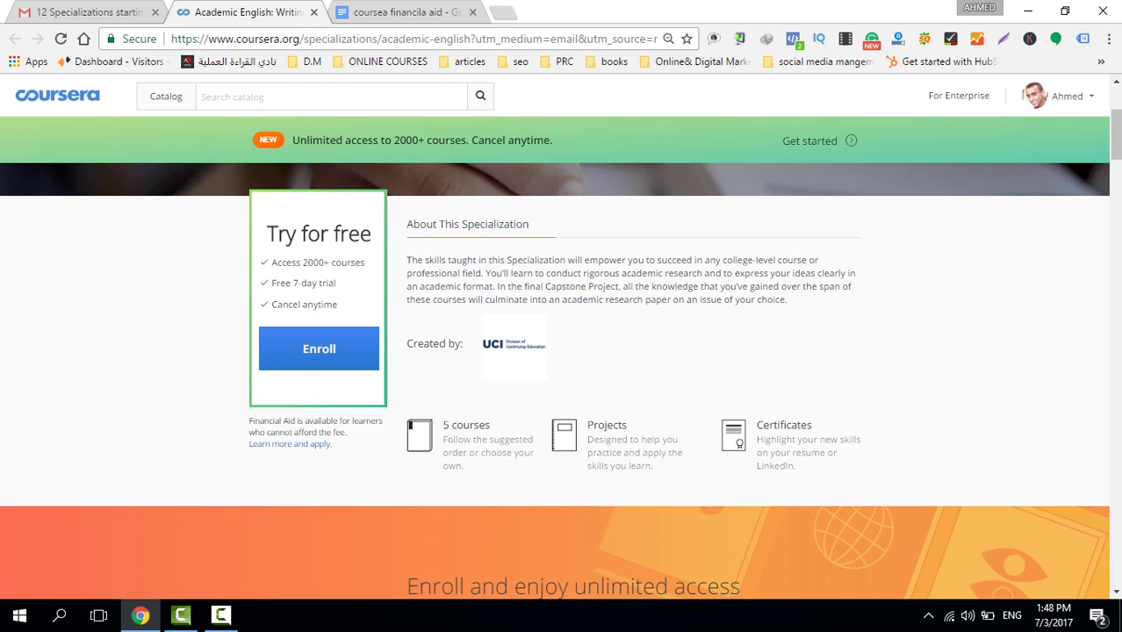
scroll(562, 351, "down", 1)
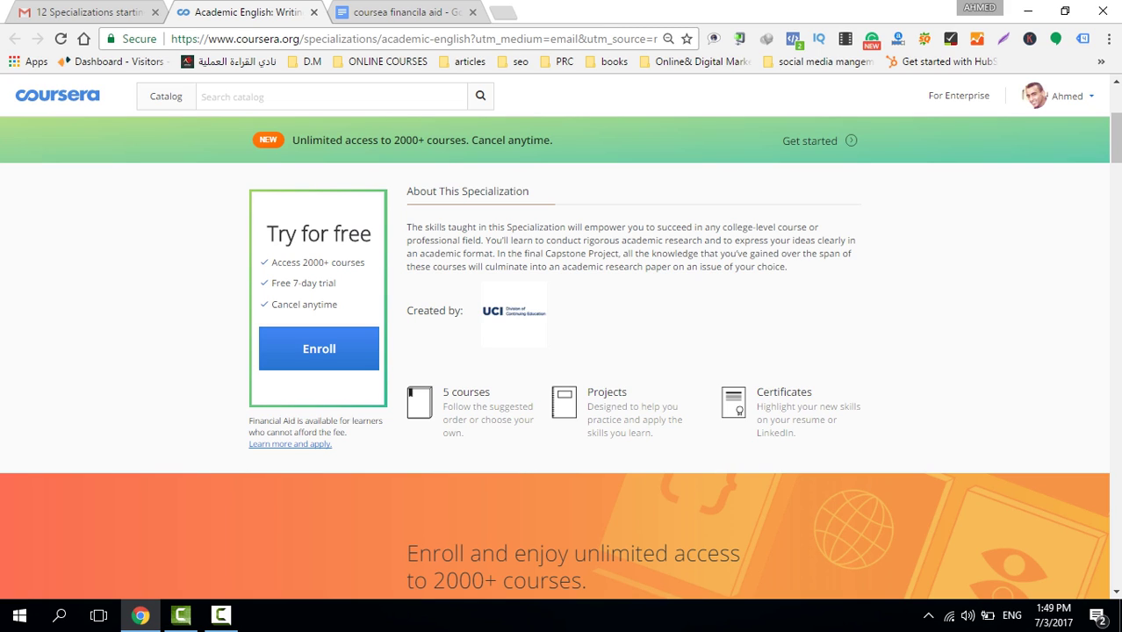
left_click(290, 443)
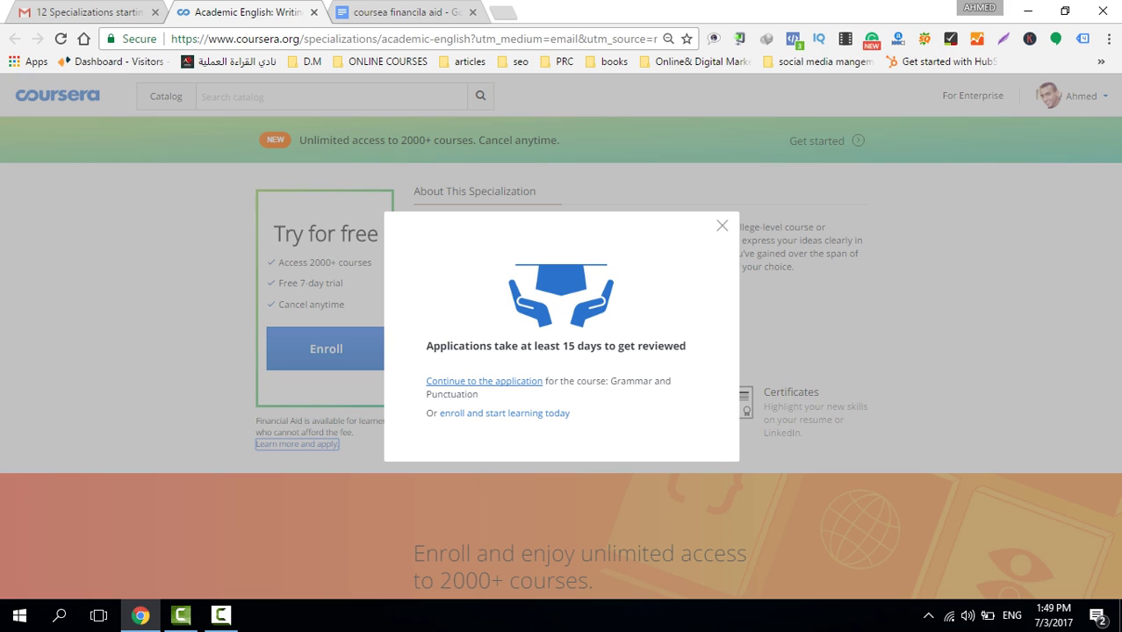
left_click(484, 381)
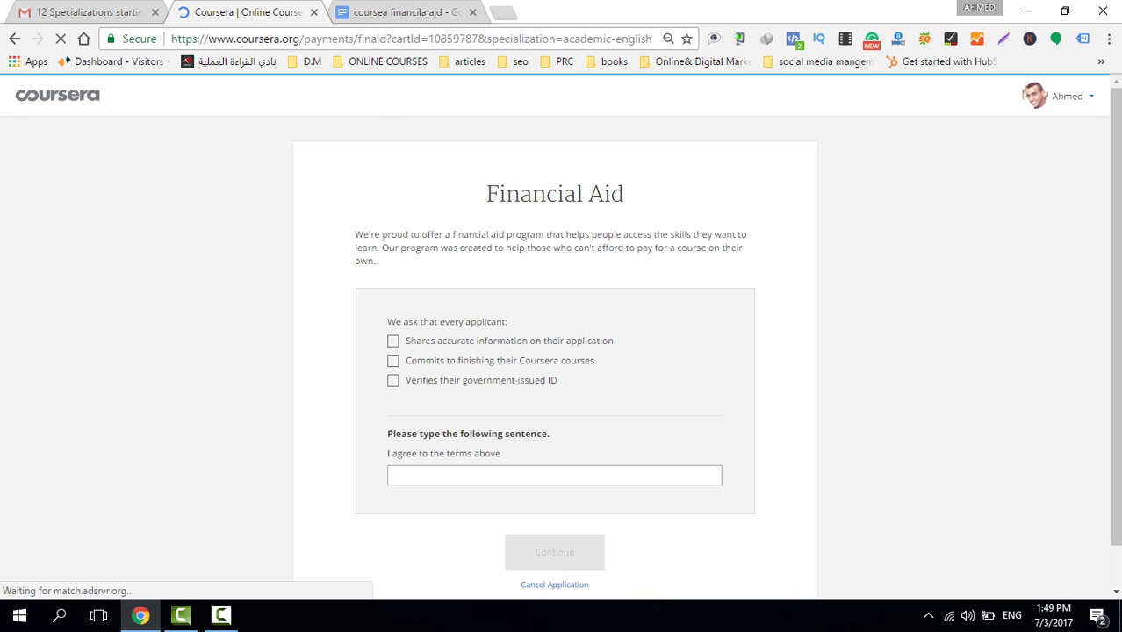
Accept all three applicant conditions, enter "I agree to the terms above" as the agreement sentence, and continue to the application form.
left_click(392, 340)
left_click(393, 360)
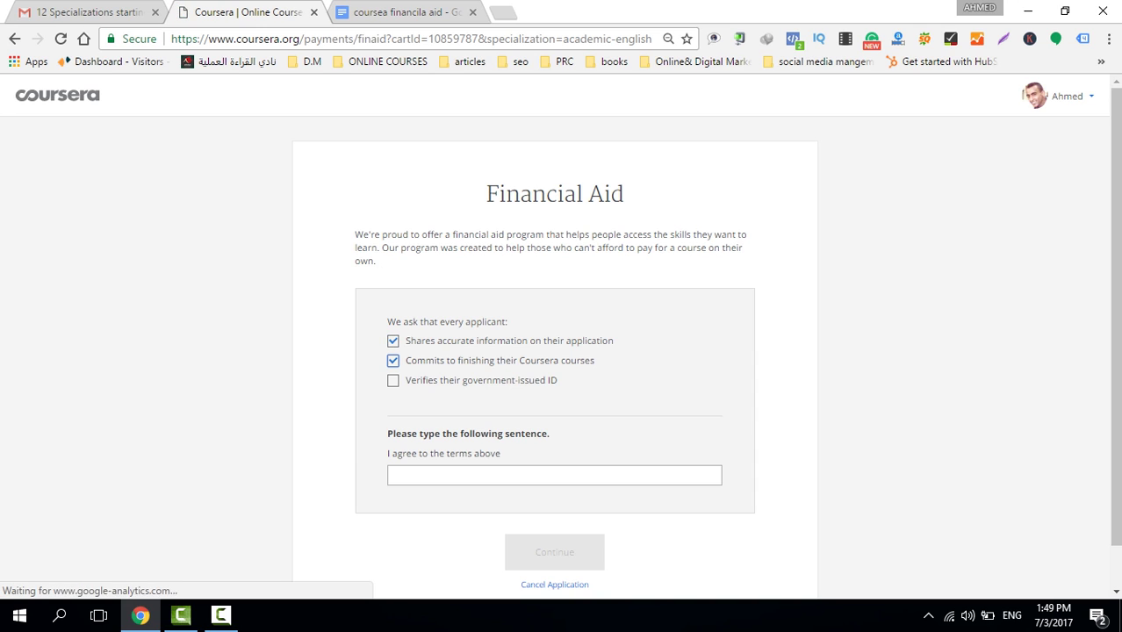
left_click(392, 381)
left_click(527, 475)
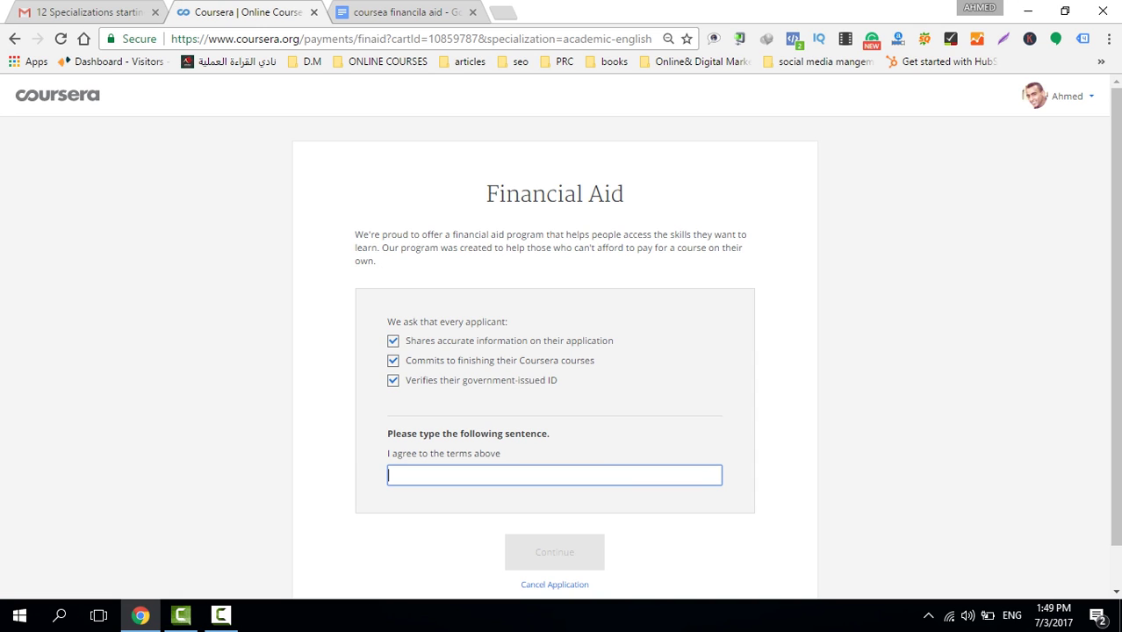
type("I agree to the trems above")
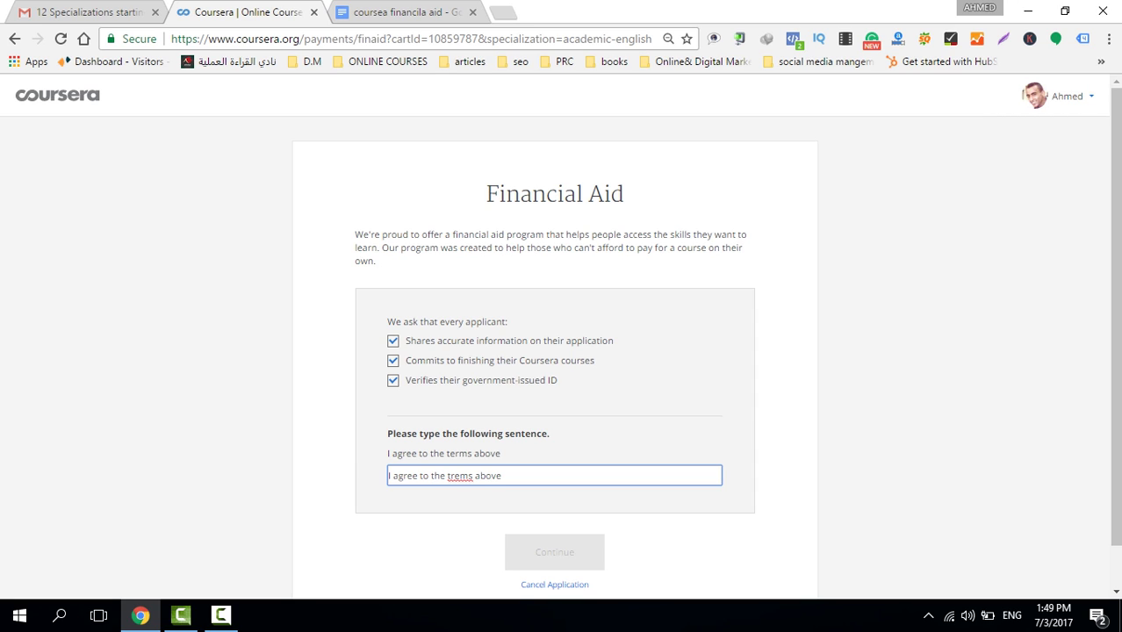
left_click(459, 475)
key("BackSpace")
type("e")
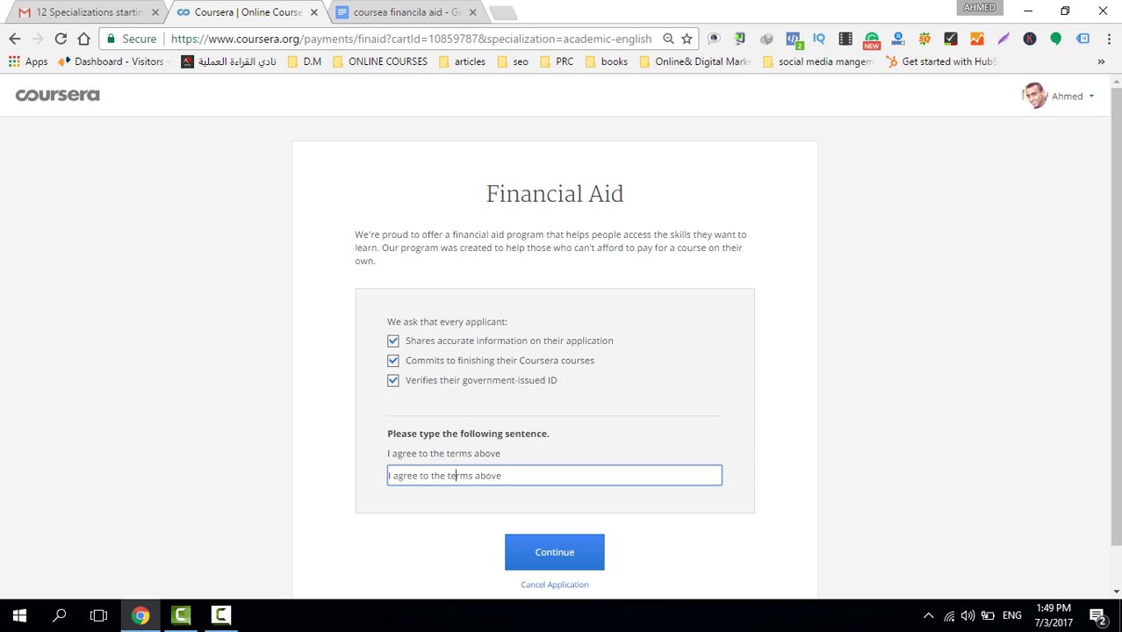
left_click(554, 551)
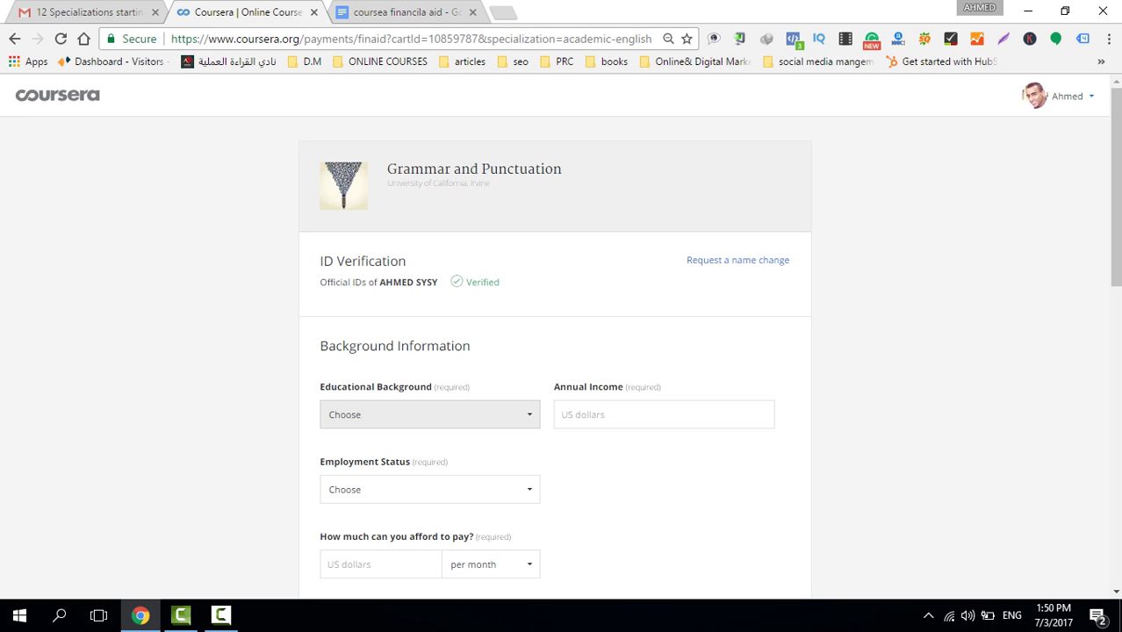
Set the educational background to College degree and the annual income to 5 US dollars.
left_click(429, 415)
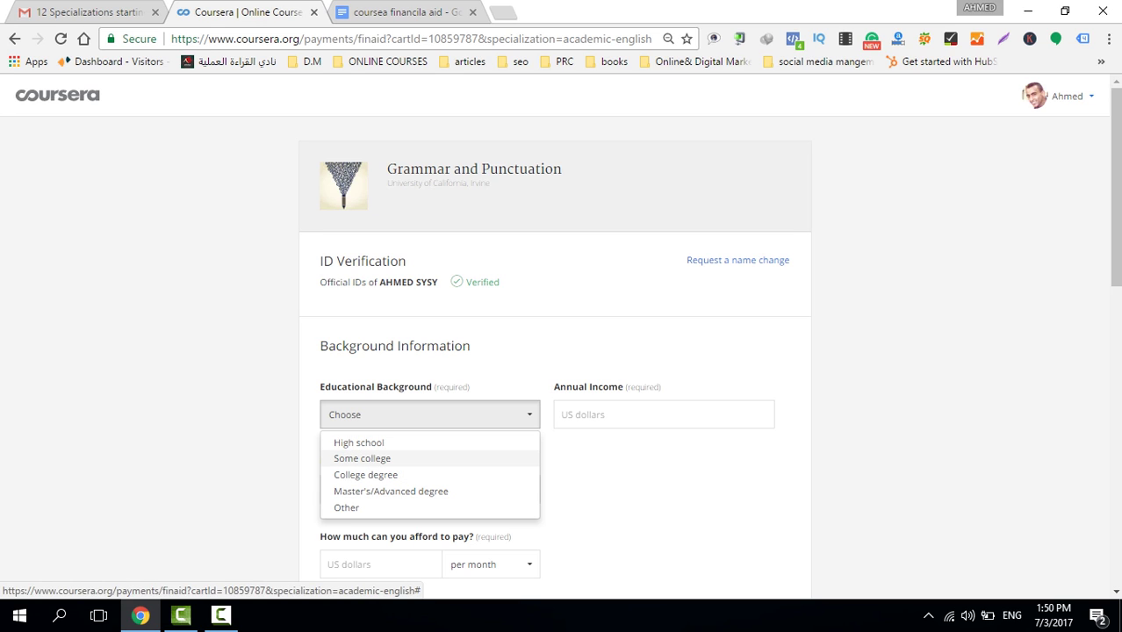
left_click(362, 458)
left_click(429, 414)
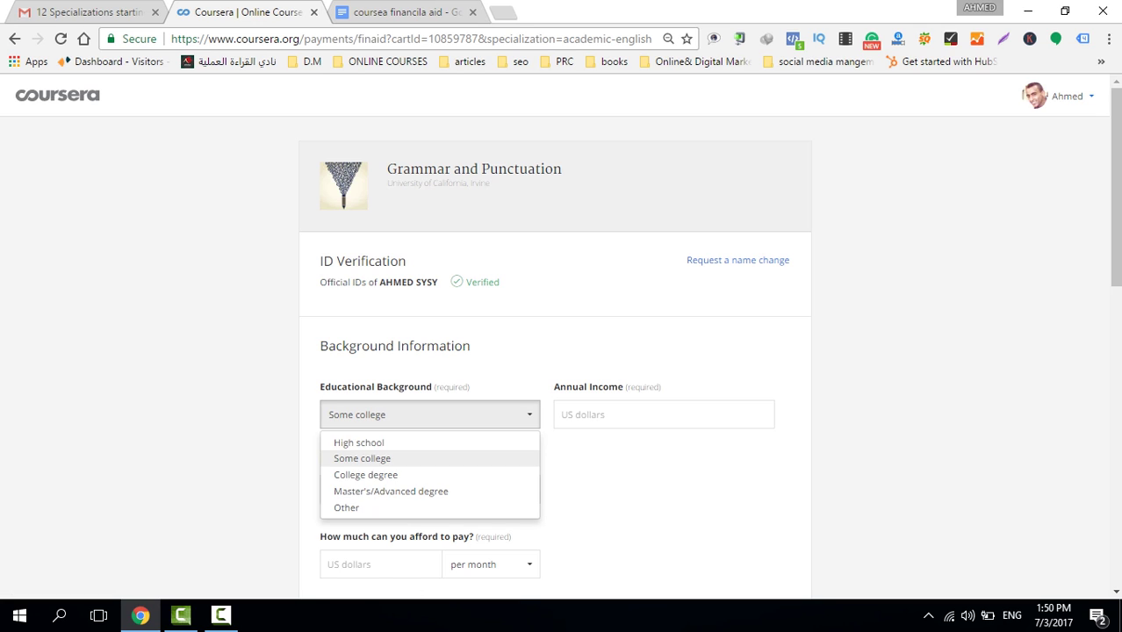
left_click(365, 475)
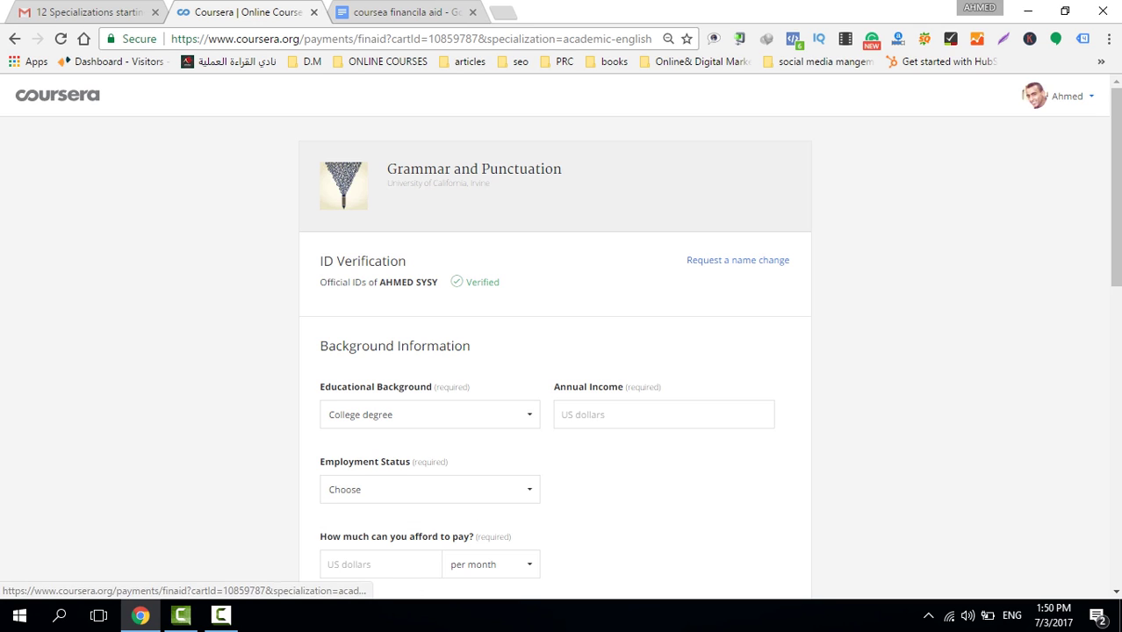
left_click(614, 415)
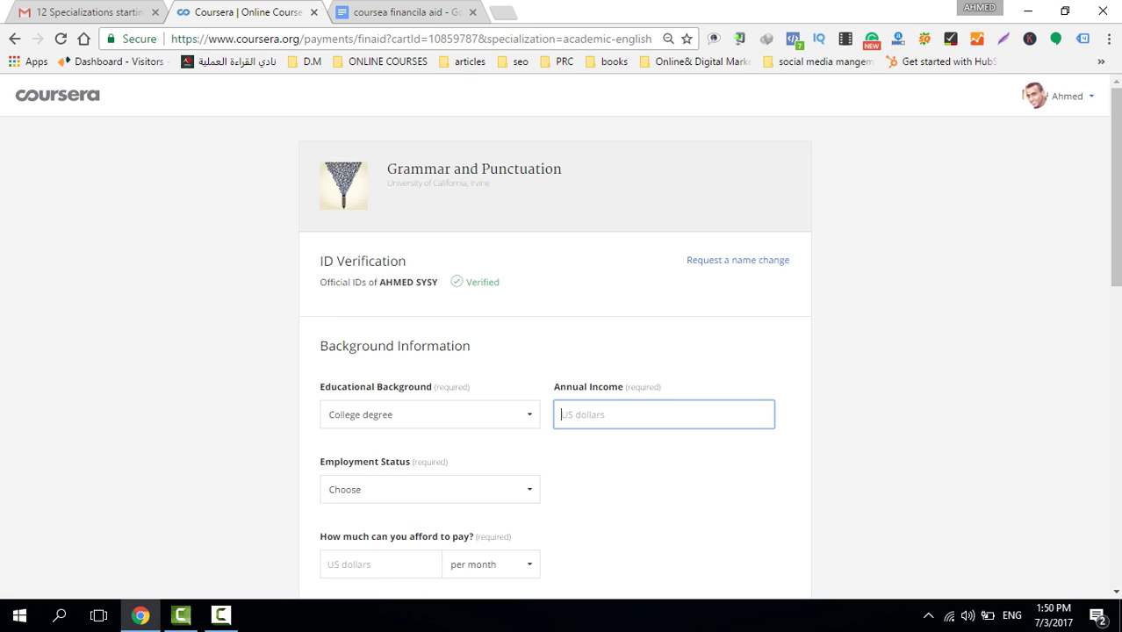
type("5")
Set the employment status to Student and the affordable payment to 1 US dollar per month.
left_click(430, 489)
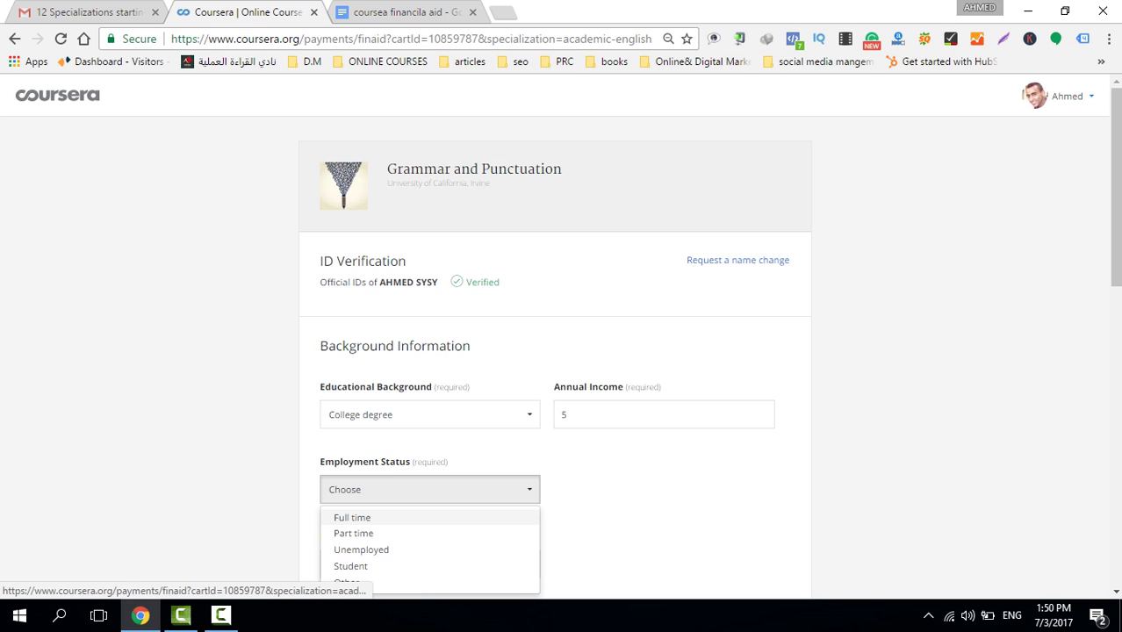
key("Down")
key("Down")
key("Down")
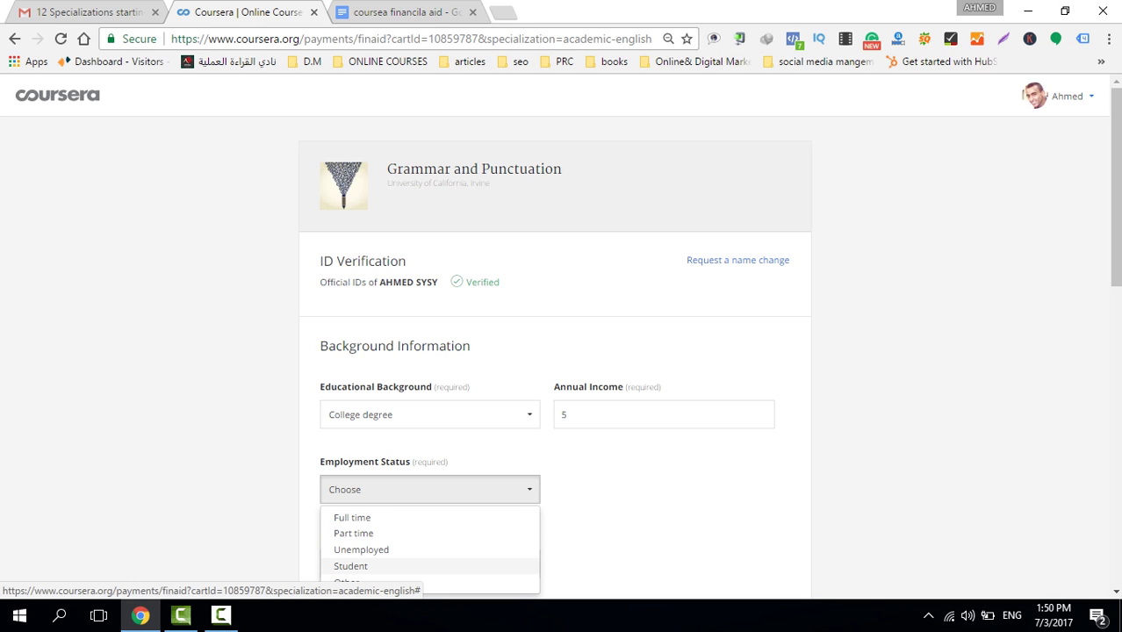
key("Return")
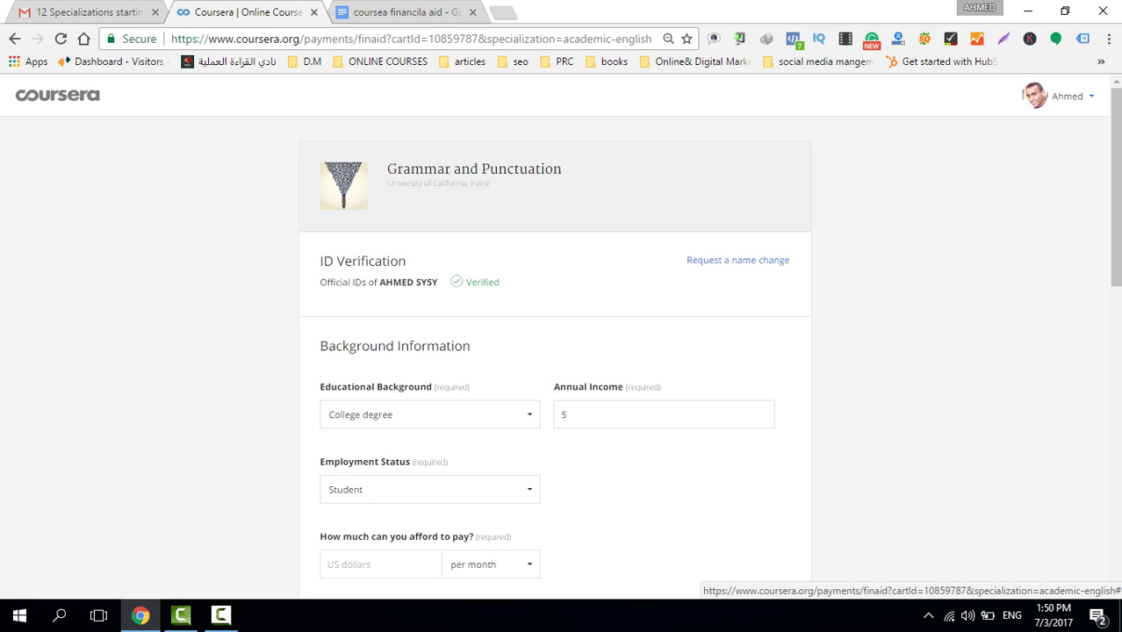
scroll(710, 338, "down", 2)
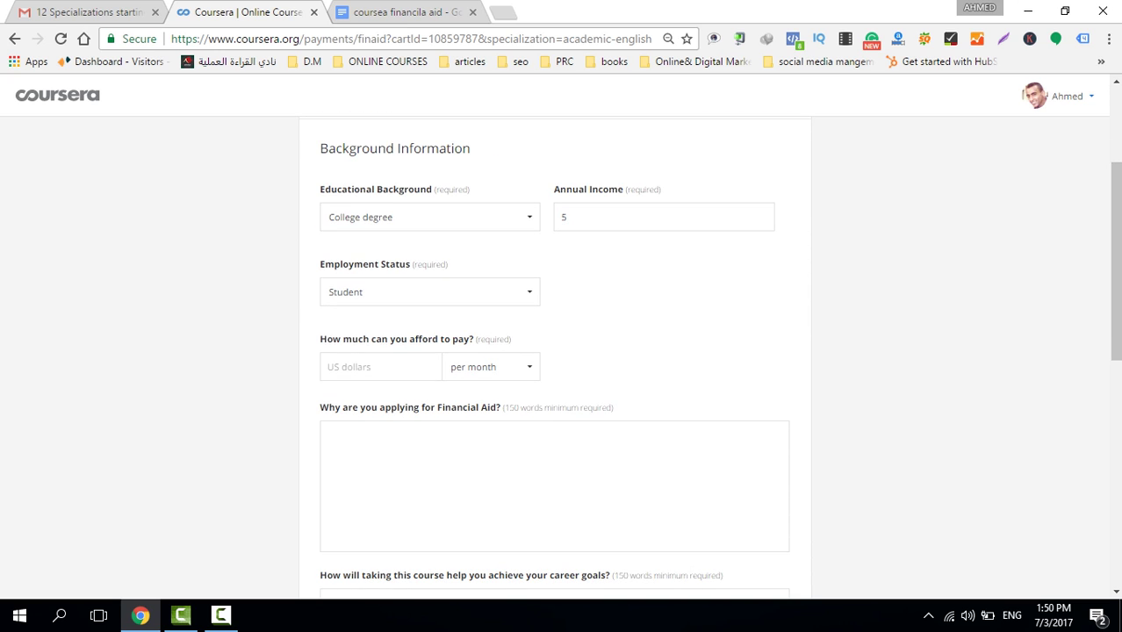
left_click(380, 367)
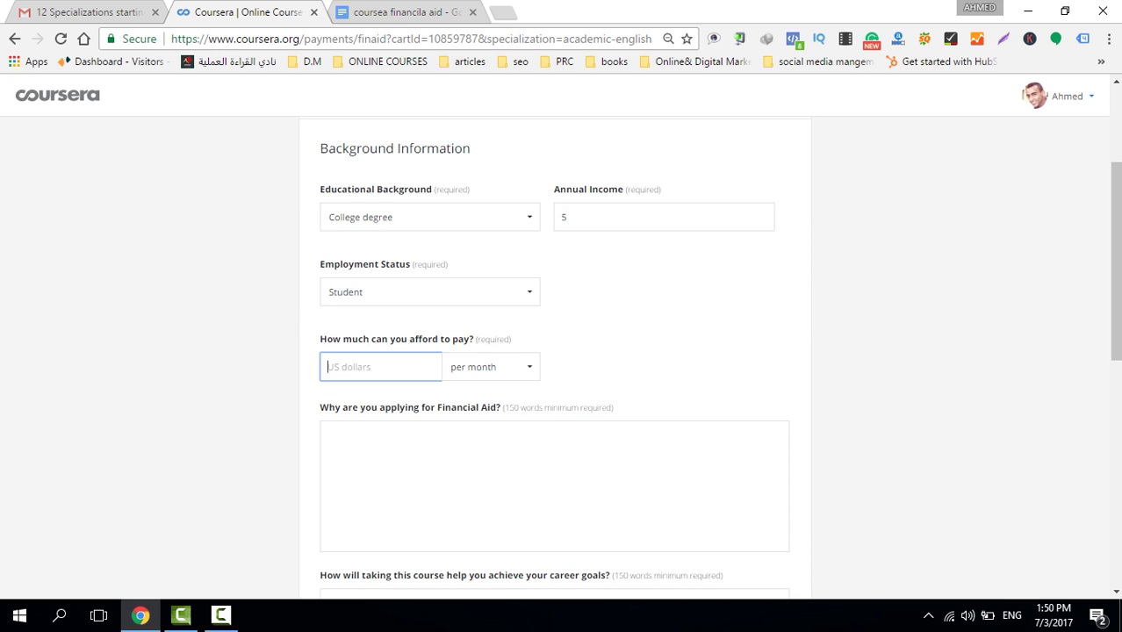
type("1")
Fill in the reason for applying for Financial Aid with the first prepared answer from the "coursea financila aid" document.
left_click(323, 427)
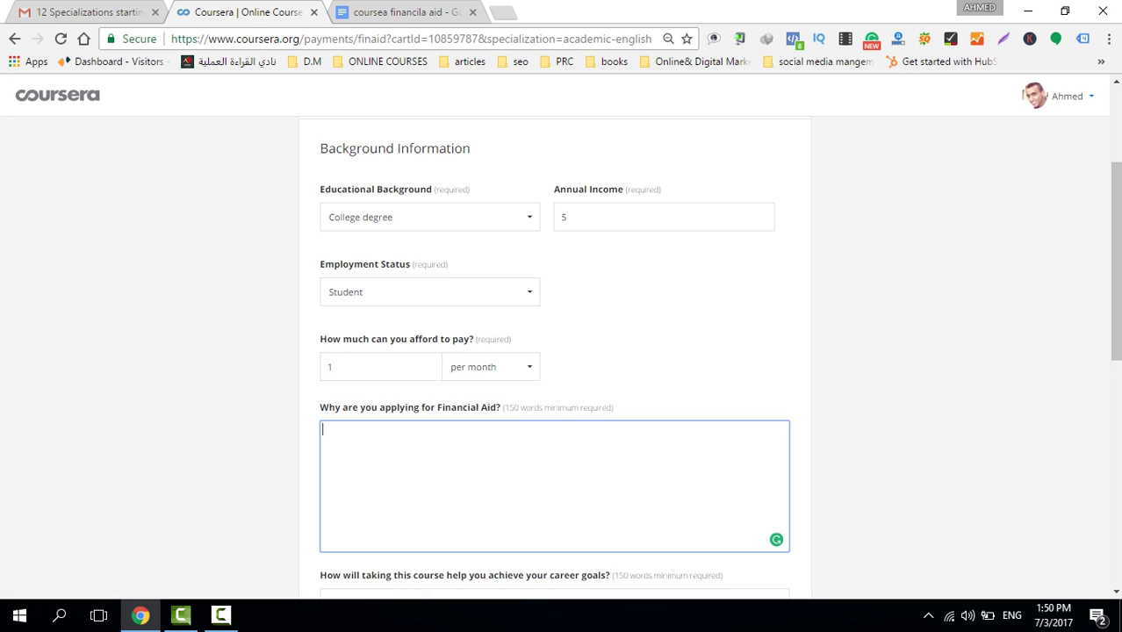
scroll(562, 351, "down", 2)
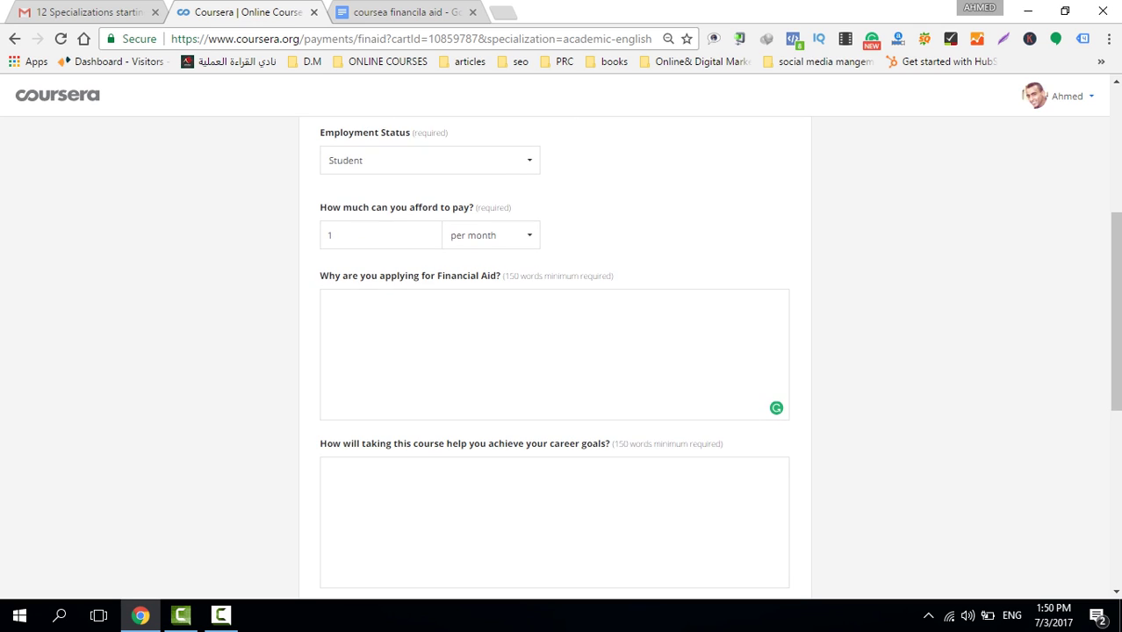
left_click(323, 299)
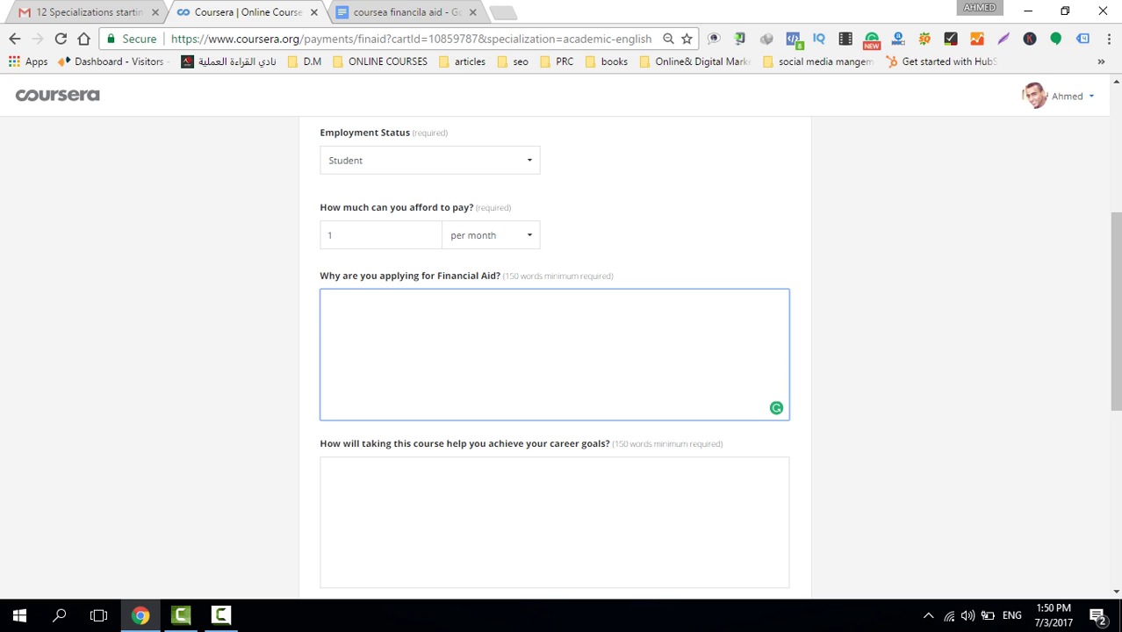
key("ctrl+Tab")
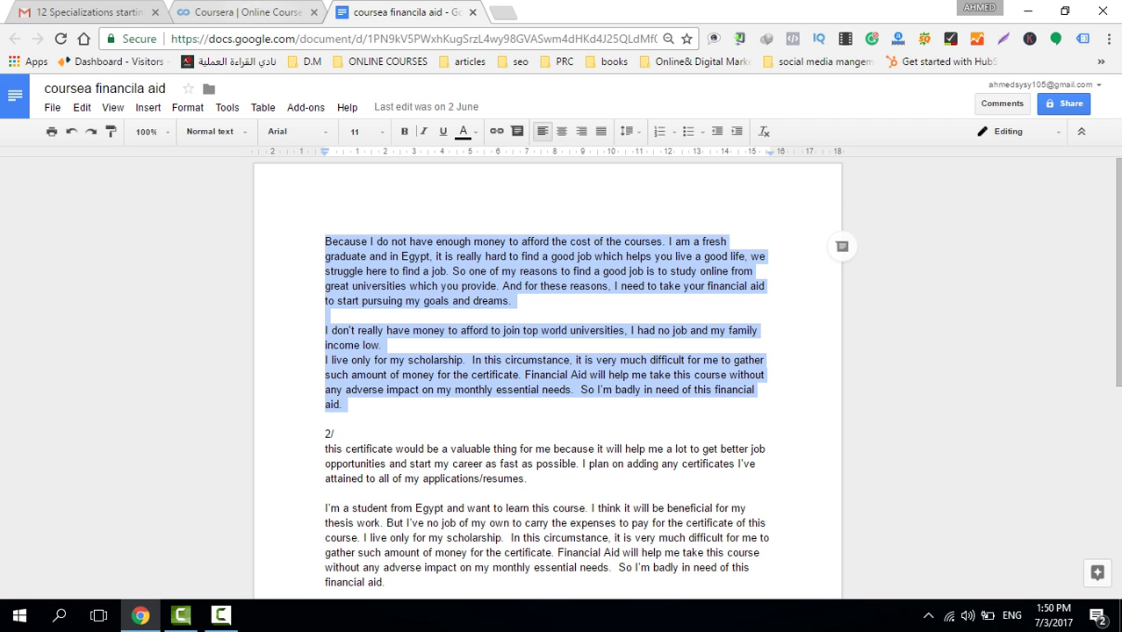
key("ctrl+shift+Tab")
type("Because I do not have enough money to afford the cost of the courses. I am a fresh graduate and in Egypt, it is really hard to find a good job which helps you live a good life, we struggle here to find a job. So one of my reasons to find a good job is to study online from great universities which you provide. And for these reasons, I need to take your financial aid to start pursuing my goals and dreams.  I don't really have money to afford to join top world universities, I had no job and my family income low. I live only for my scholarship.  In this circumstance, it is very much difficult for me to gather such amount of money for the certificate. Financial Aid will help me take this course without any adverse impact on my monthly essential needs.  So I'm badly in need of this financial aid.")
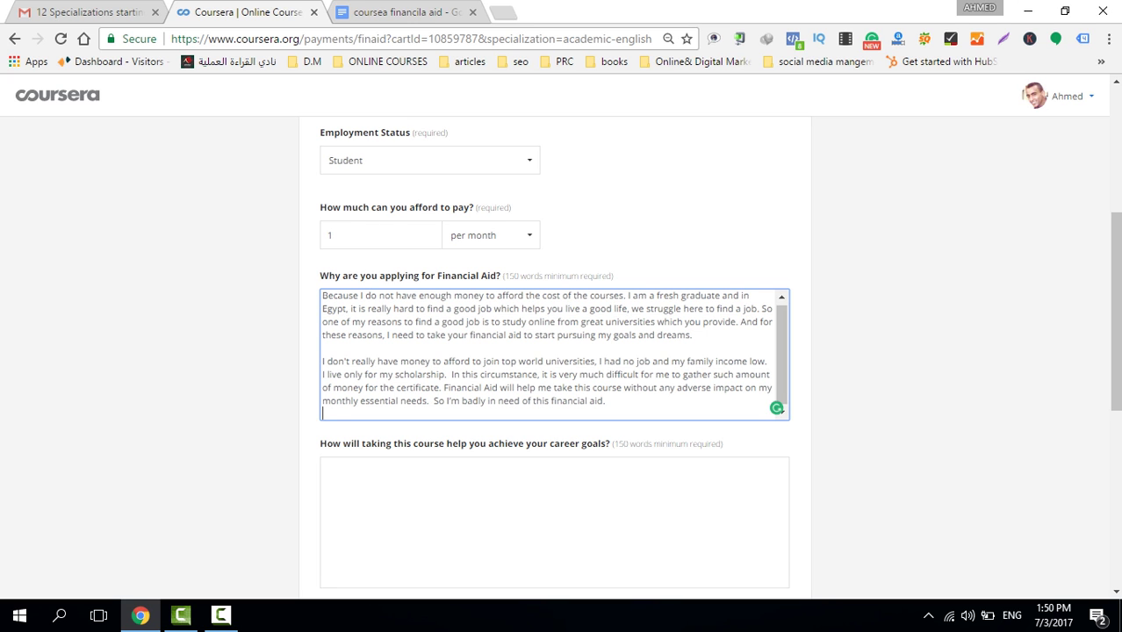
Copy the answer under "2/" from the "coursea financila aid" document into the career goals question of the application.
left_click(322, 465)
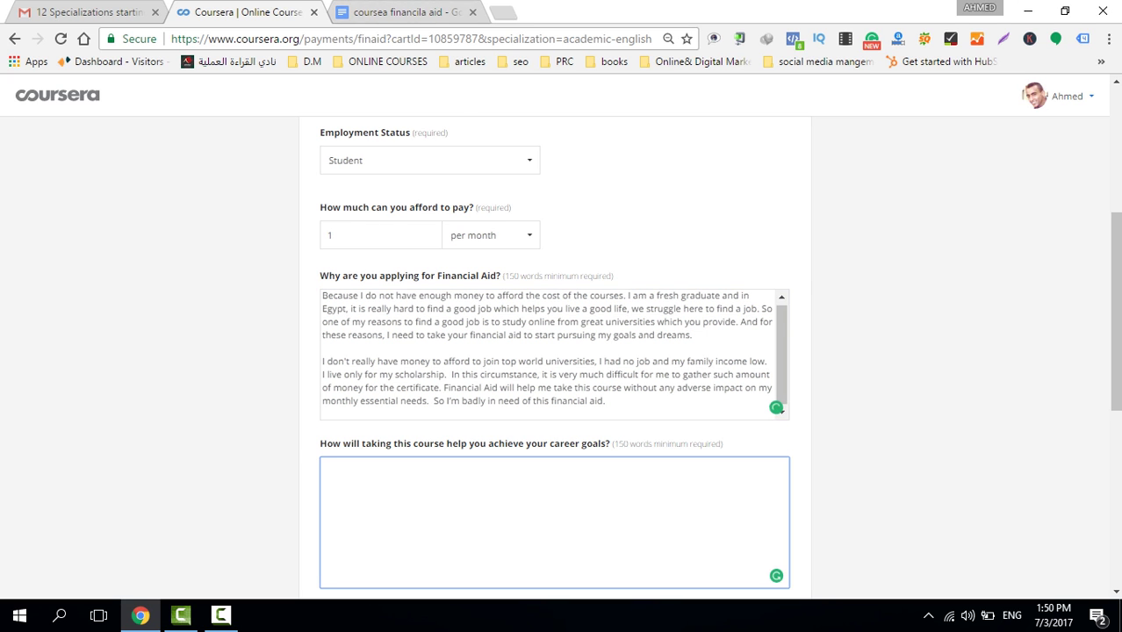
key("ctrl+Tab")
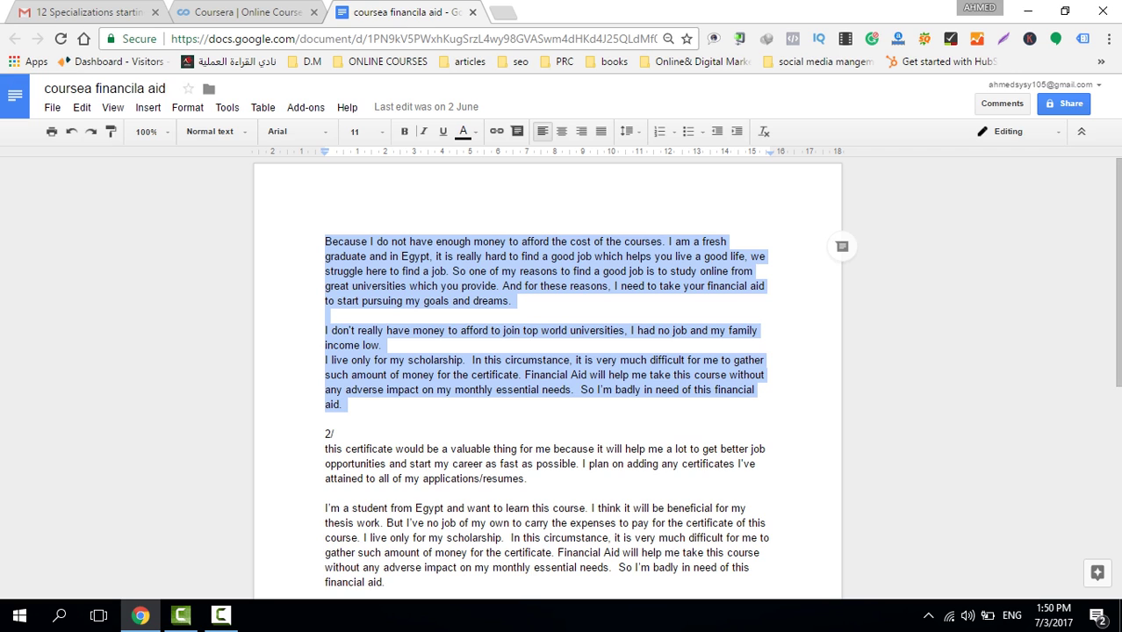
left_click(355, 464)
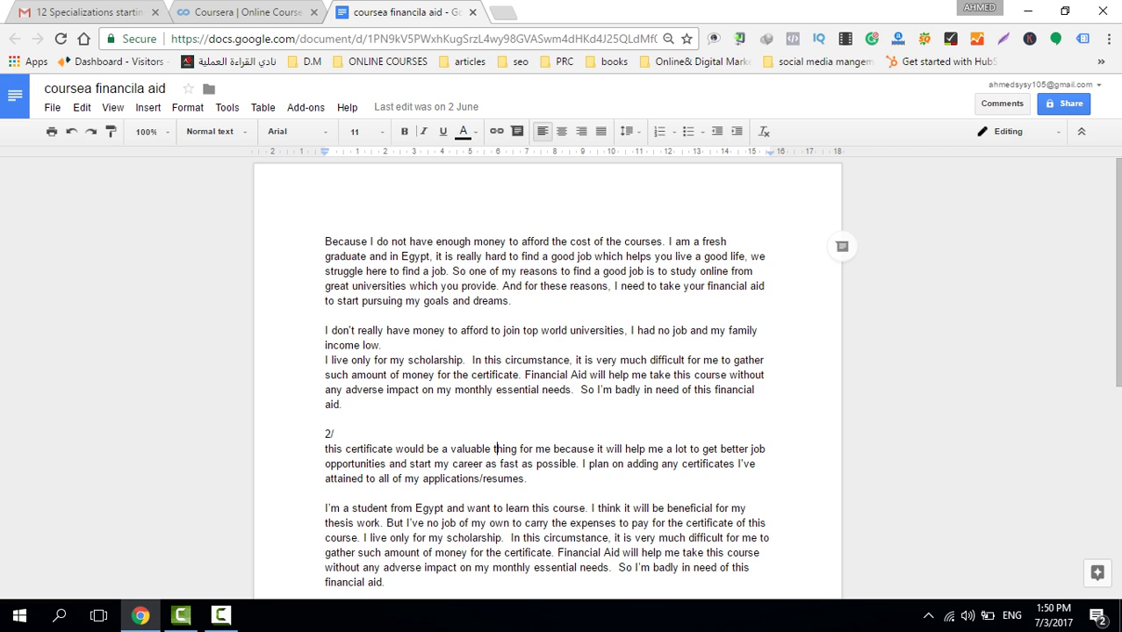
left_click_drag(355, 463, 365, 509)
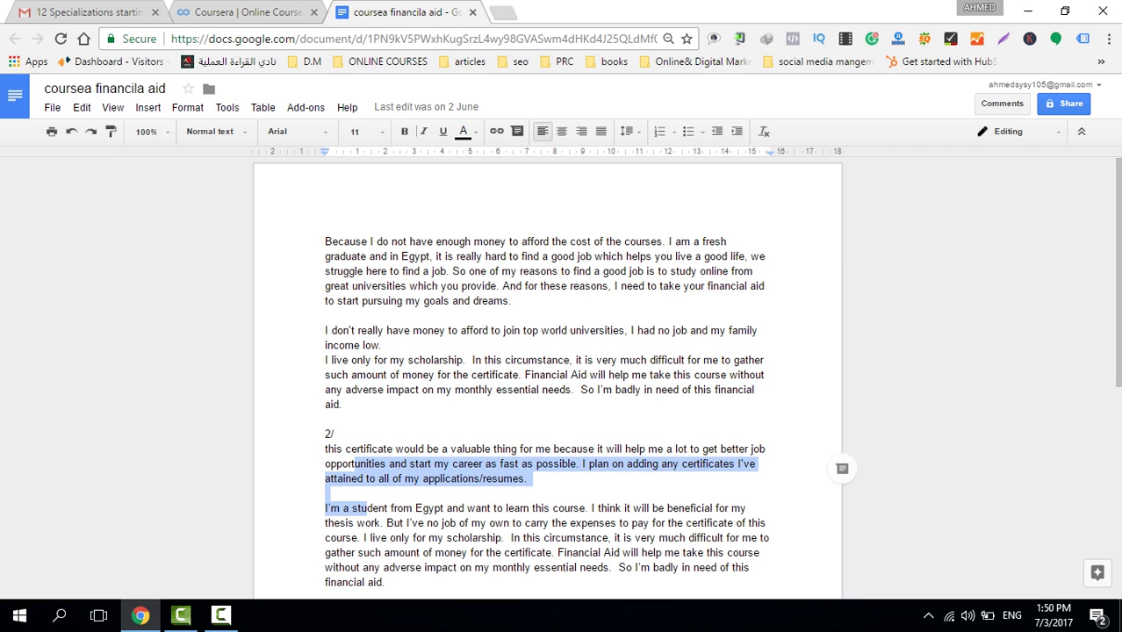
left_click_drag(324, 449, 360, 538)
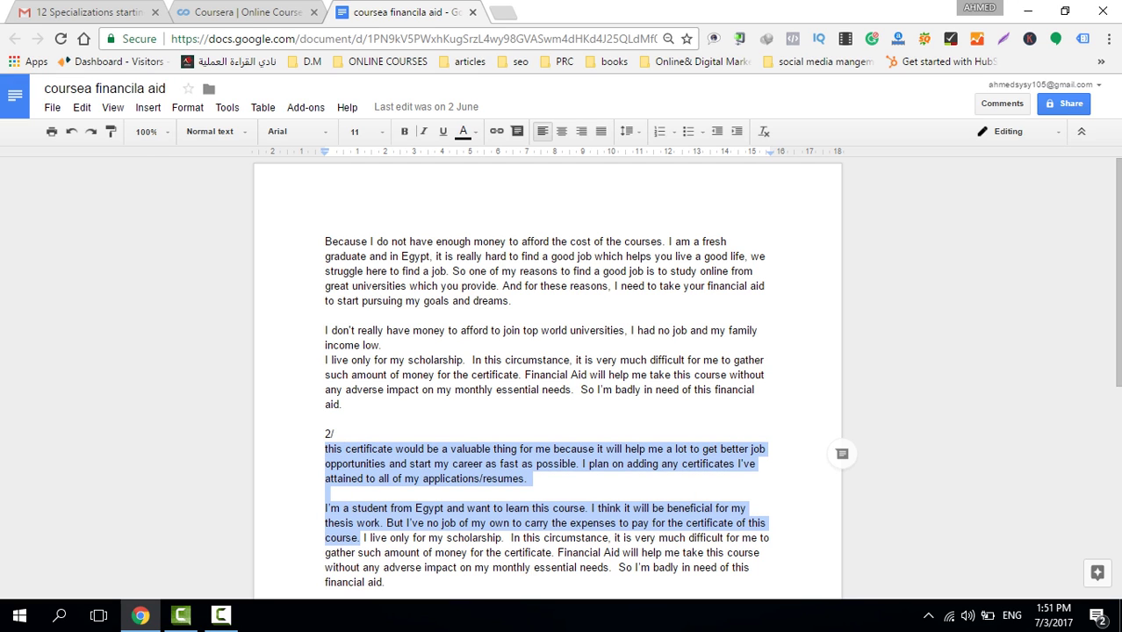
key("ctrl+shift+Down")
key("shift+Right")
key("ctrl+c")
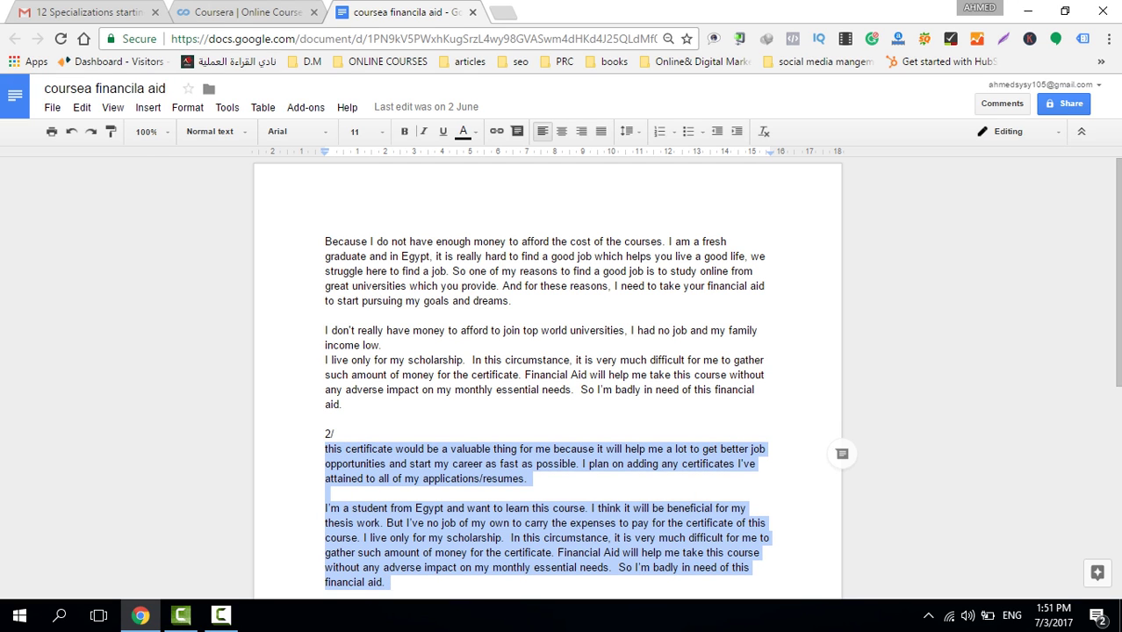
left_click(237, 12)
key("ctrl+v")
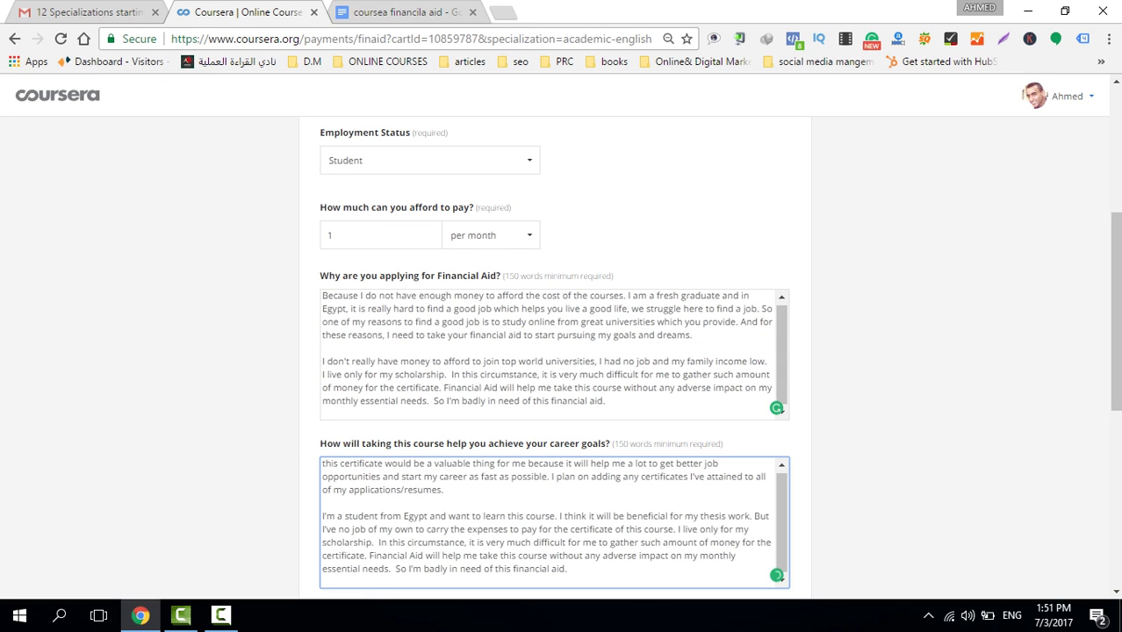
scroll(561, 351, "down", 2)
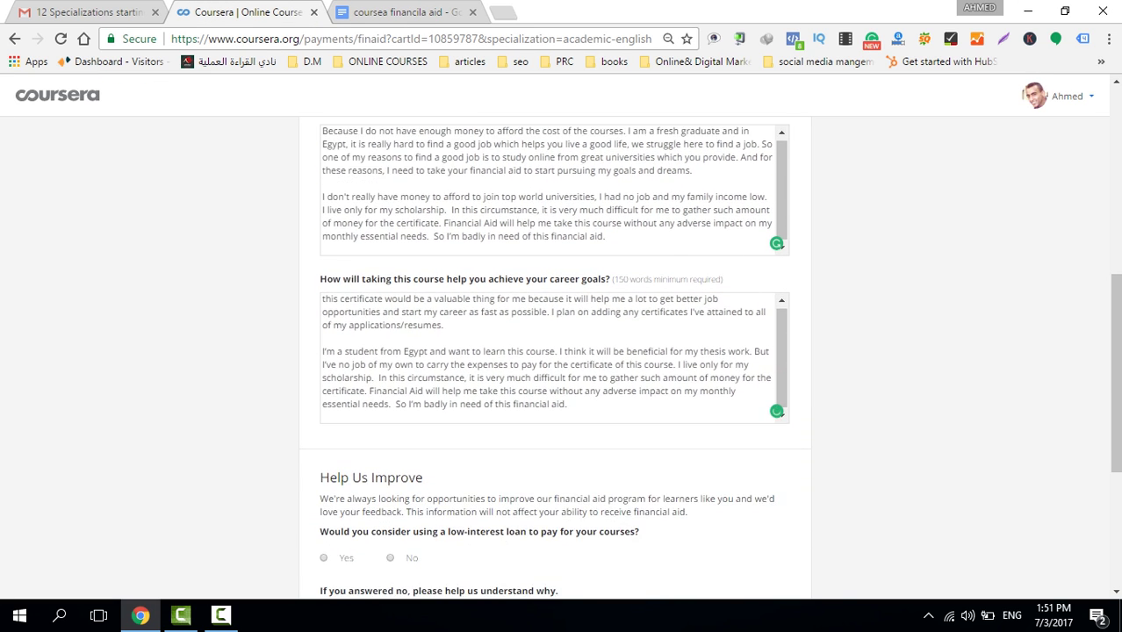
Answer Yes to the low-interest loan question and try to submit the financial aid application.
scroll(562, 351, "down", 1)
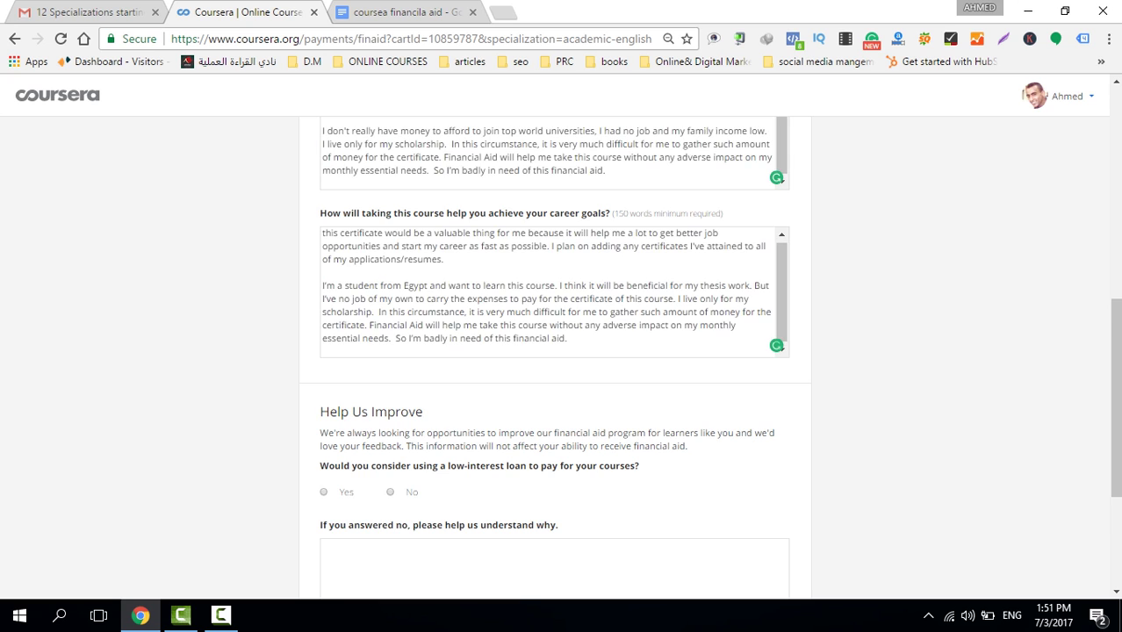
scroll(562, 351, "down", 1)
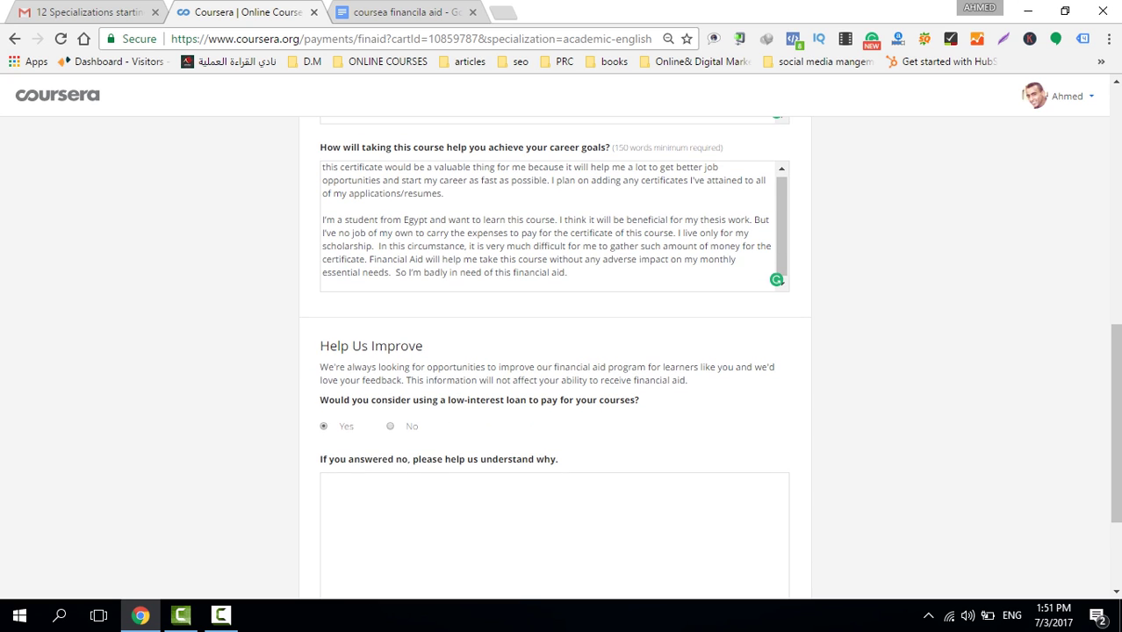
scroll(562, 351, "down", 2)
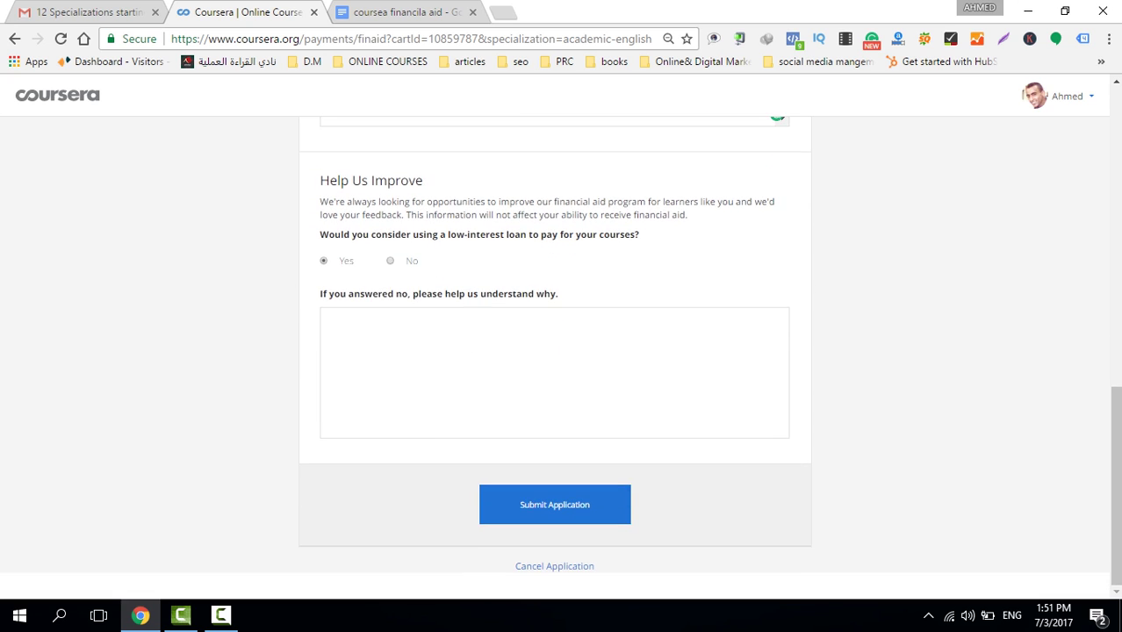
scroll(562, 351, "up", 10)
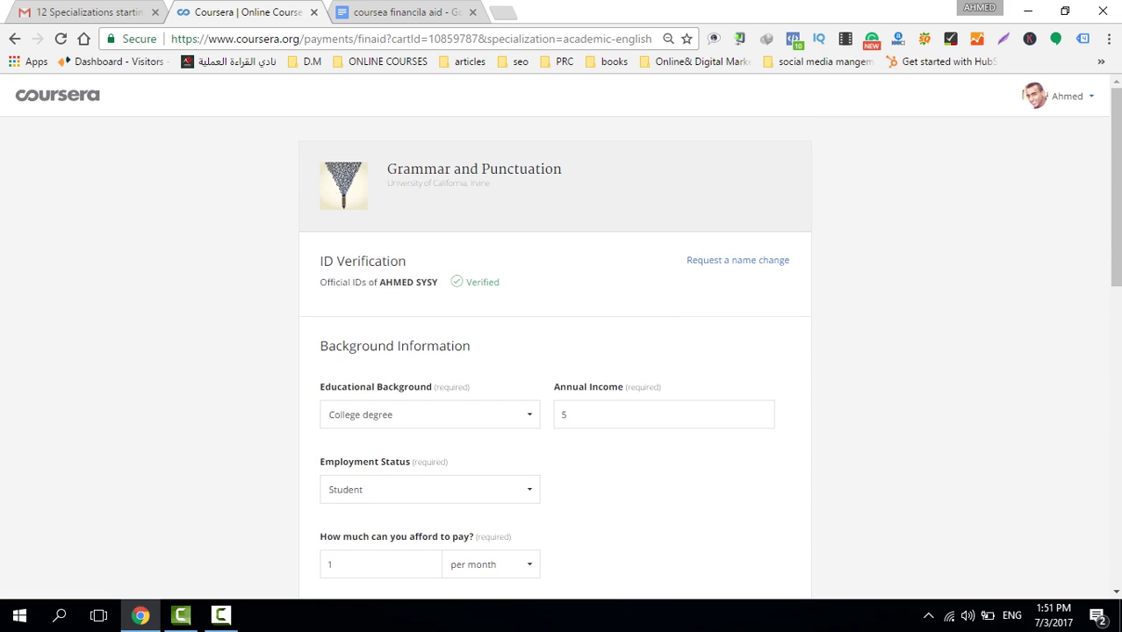
Place the cursor at the end of the career goals answer and go to the "I'm a fresh graduate" paragraph in the "coursea financila aid" document.
scroll(561, 351, "down", 3)
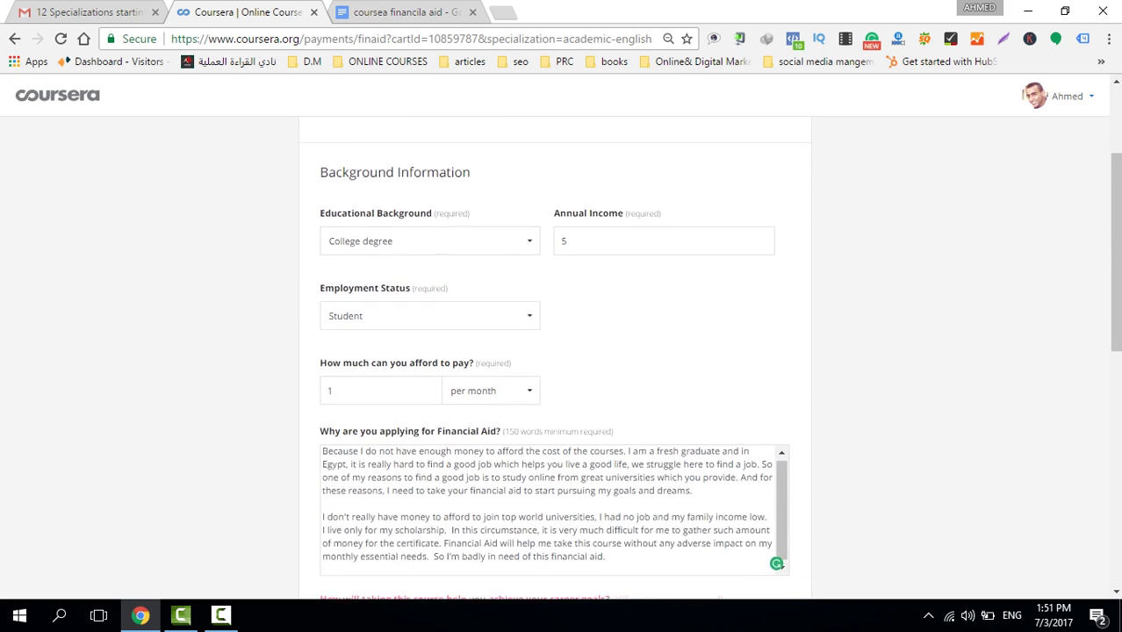
scroll(562, 352, "down", 2)
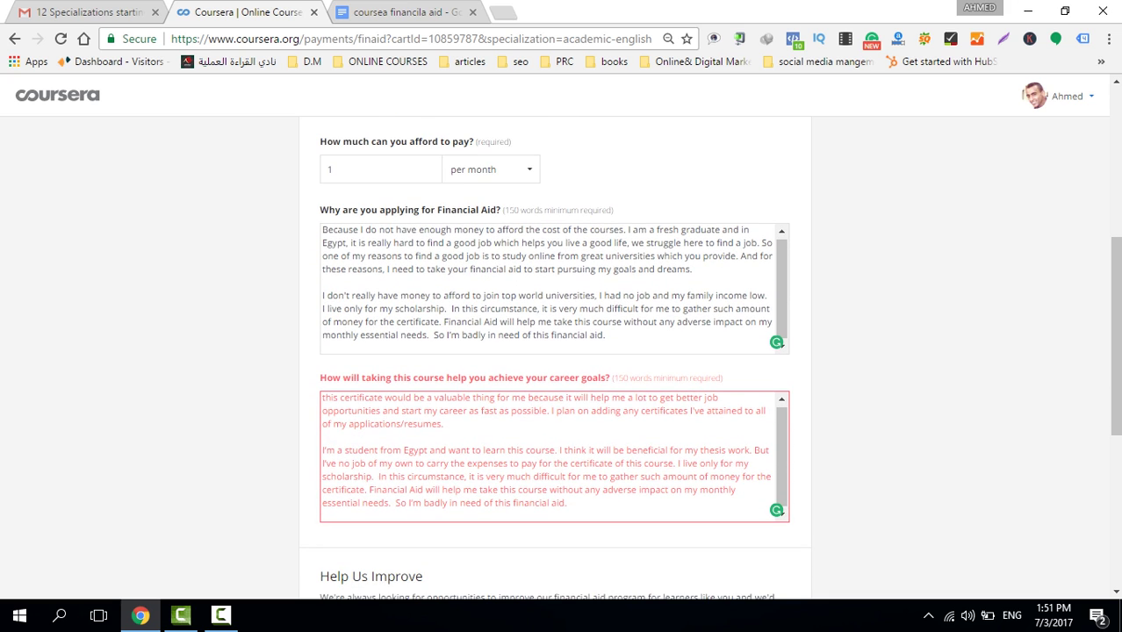
left_click(322, 515)
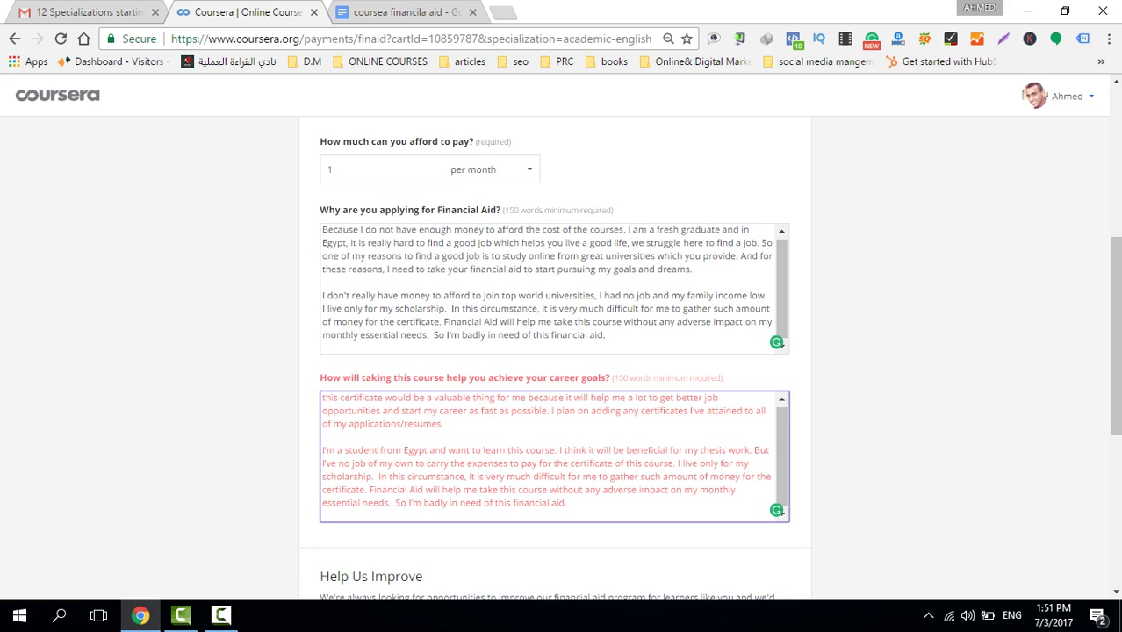
key("ctrl+Tab")
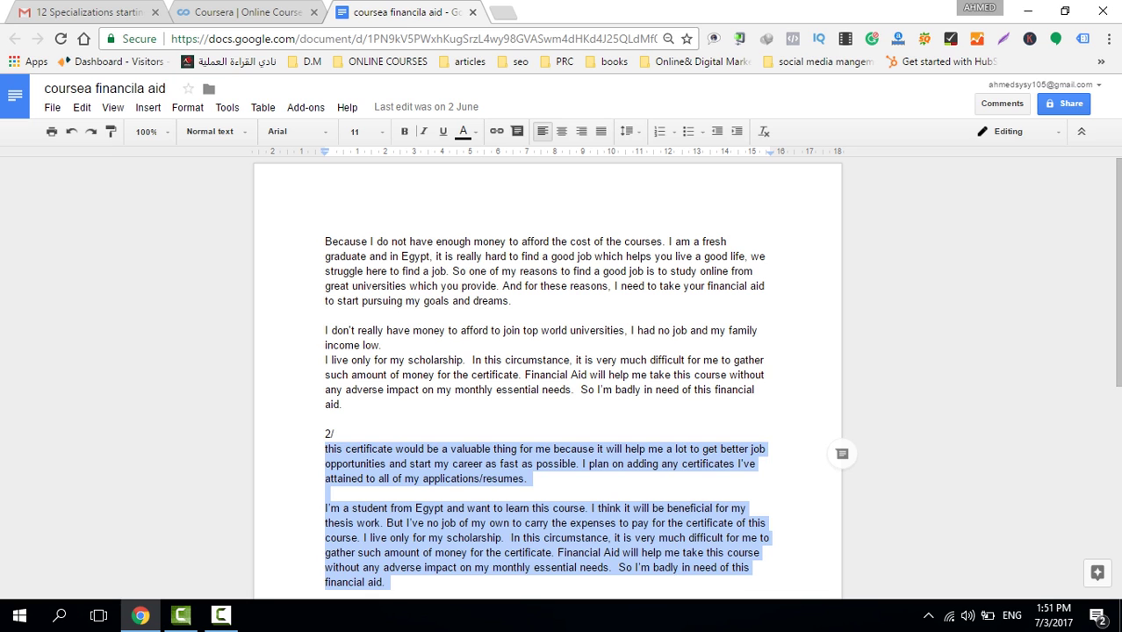
left_click(325, 522)
type("I'm a fresh graduate. And I do not start my career yet and I need the financial aid because I can't afford the courses without having a job. So, I will be very thankful to you if you accept my request of taking this course for free.")
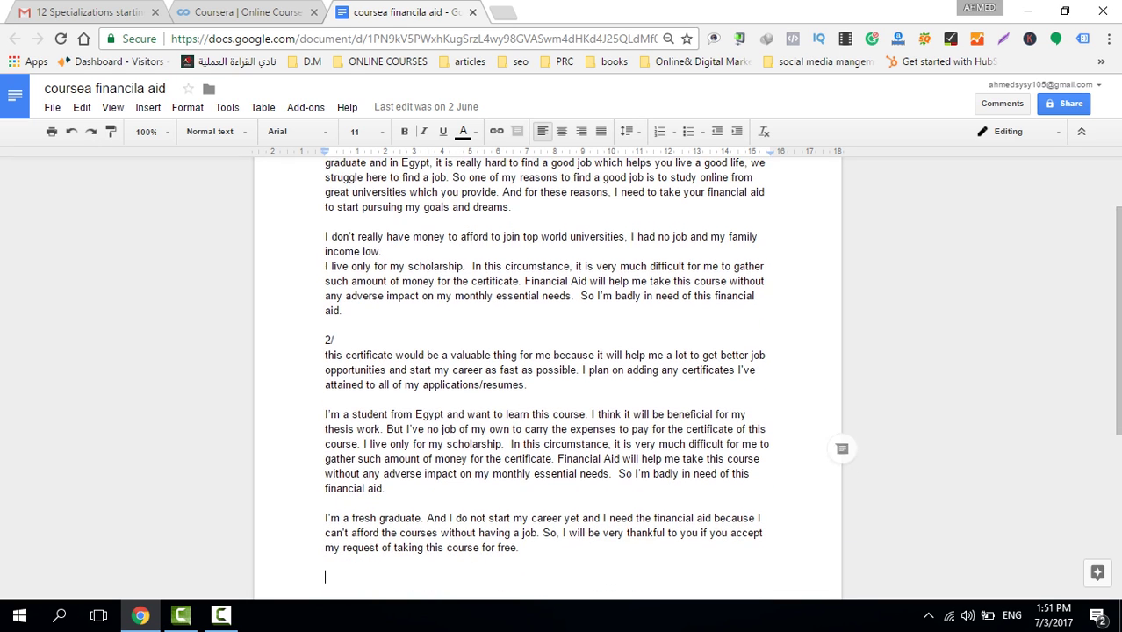
double_click(462, 518)
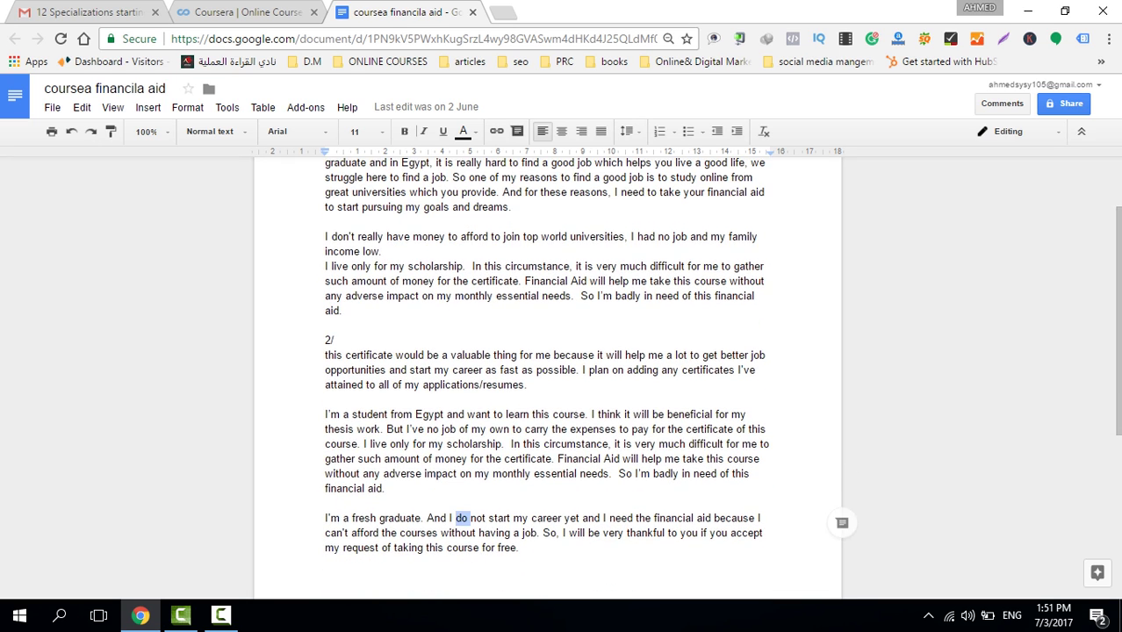
left_click(241, 12)
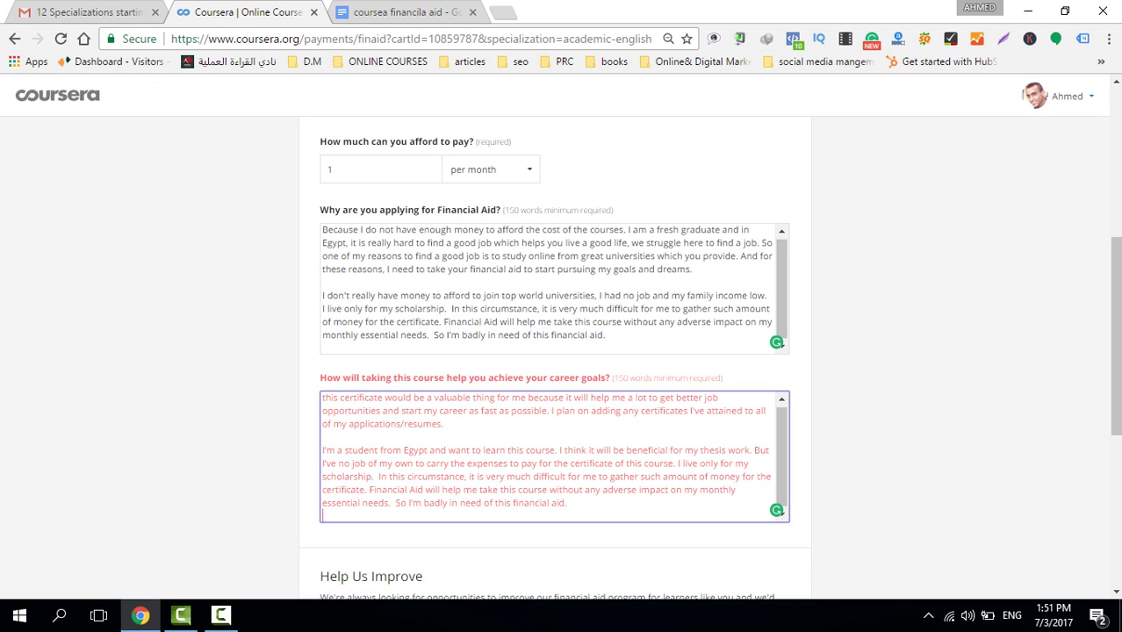
key("Return")
type("do")
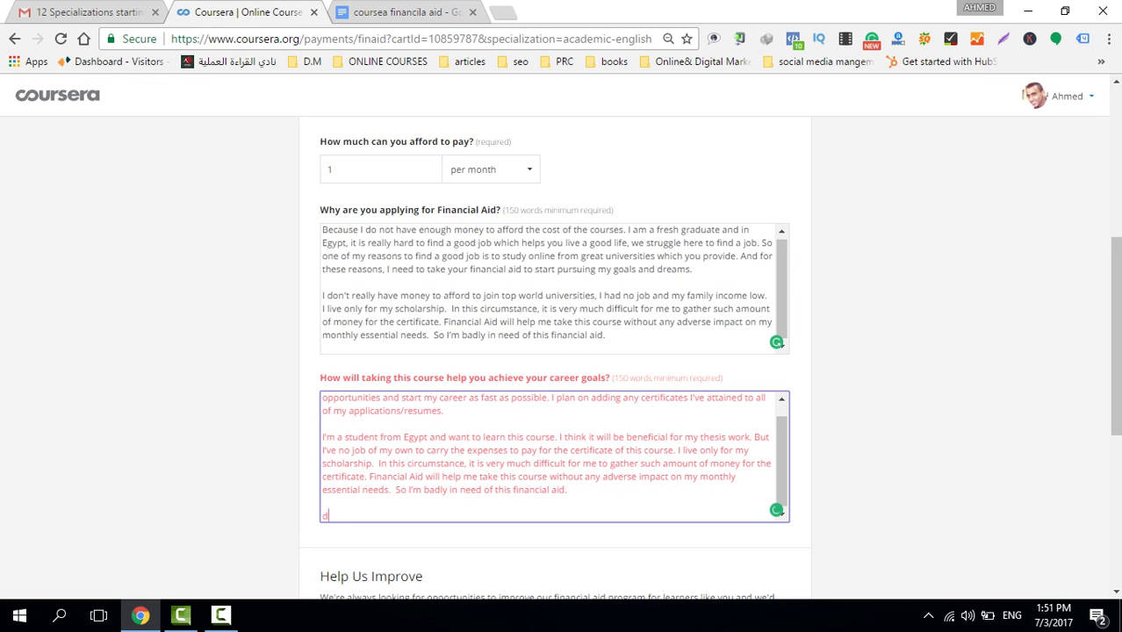
key("BackSpace")
key("BackSpace")
key("BackSpace")
Append the whole "I'm a fresh graduate" paragraph from the document to the career goals answer and submit the application.
key("ctrl+Tab")
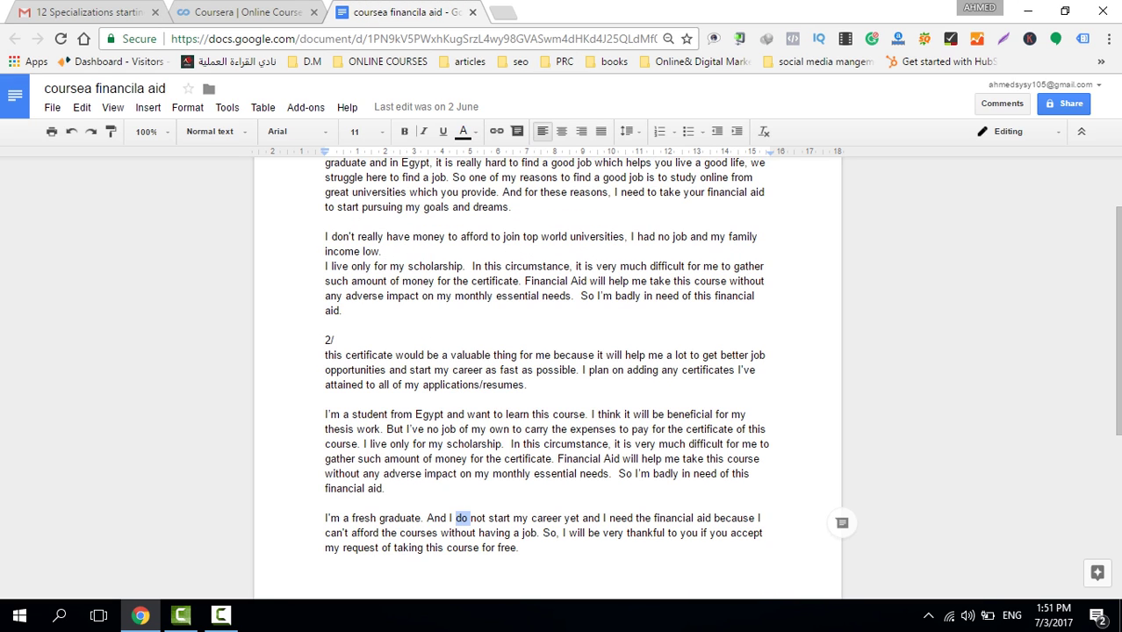
triple_click(411, 518)
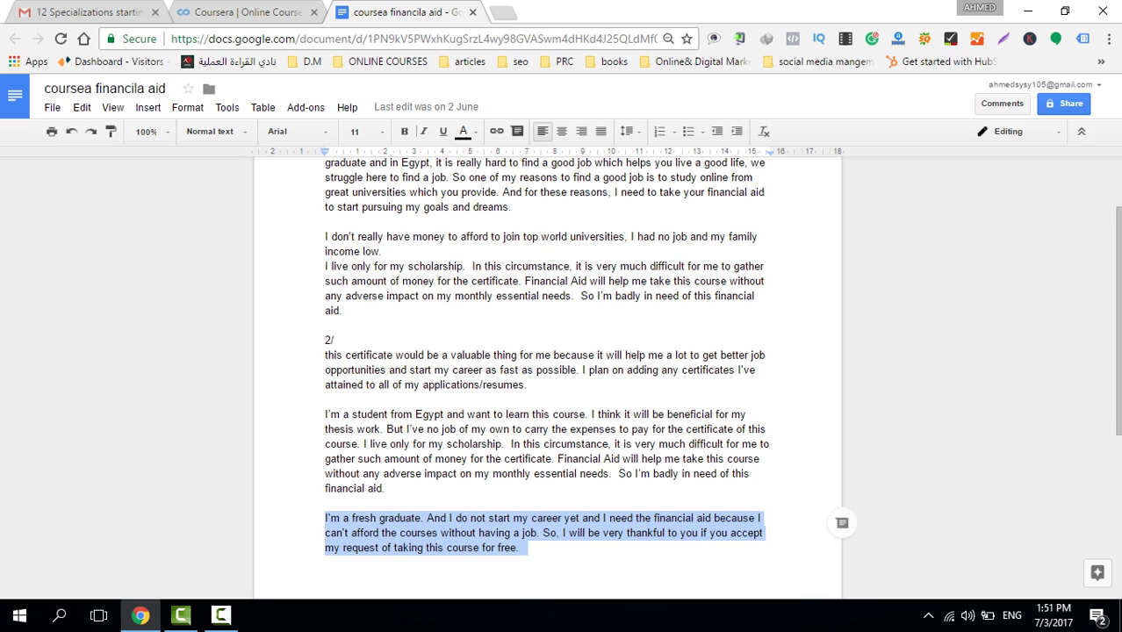
key("ctrl+shift+Tab")
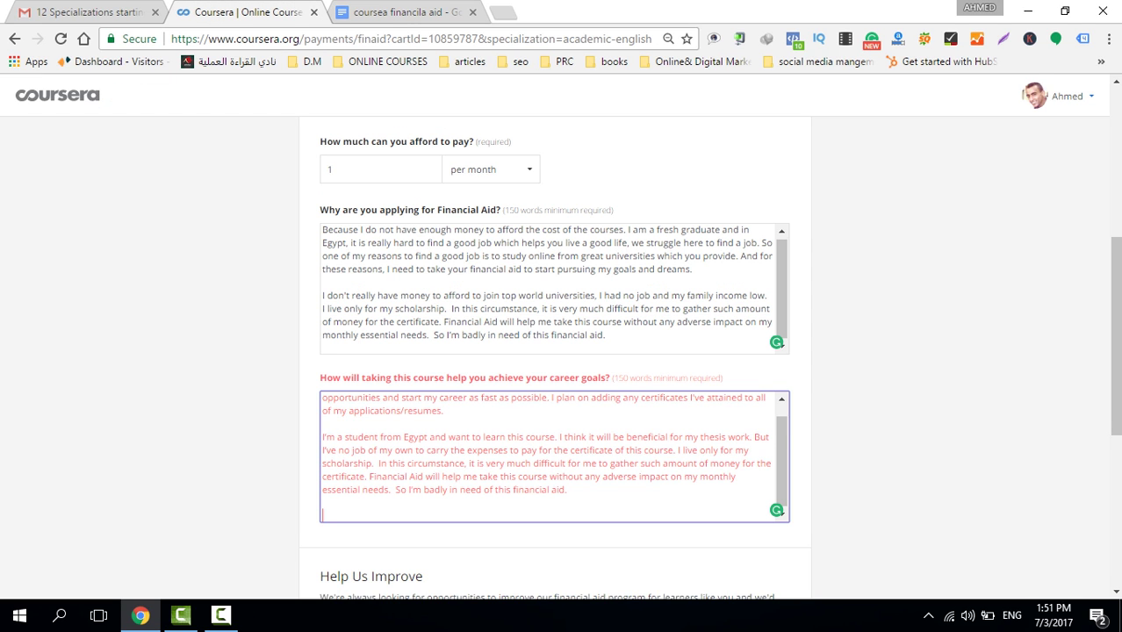
key("ctrl+v")
scroll(562, 351, "down", 5)
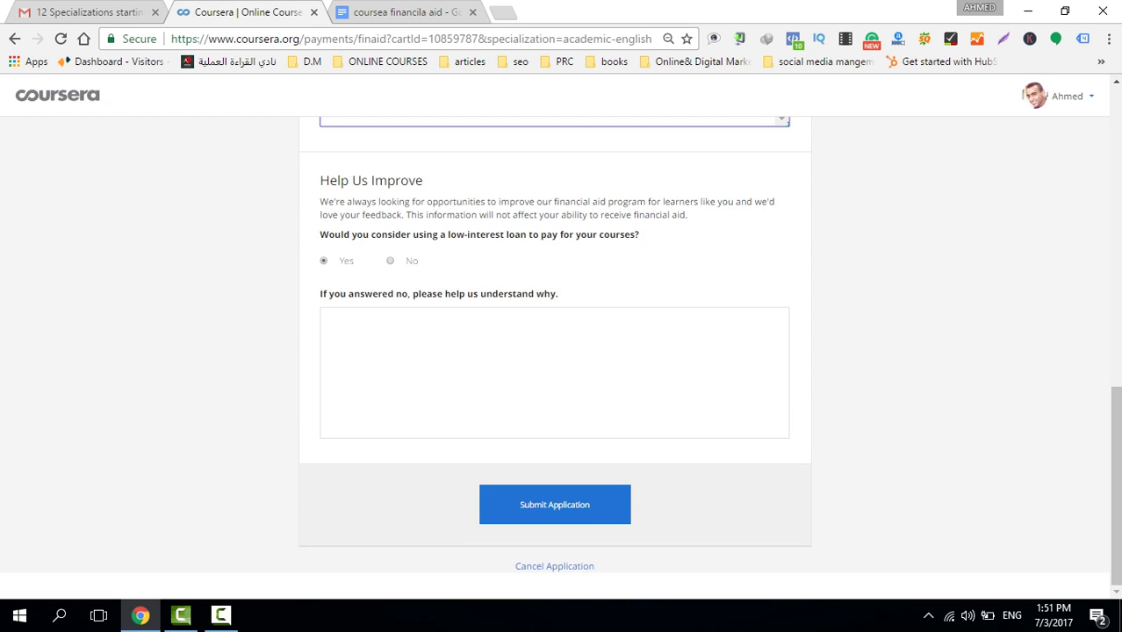
left_click(554, 504)
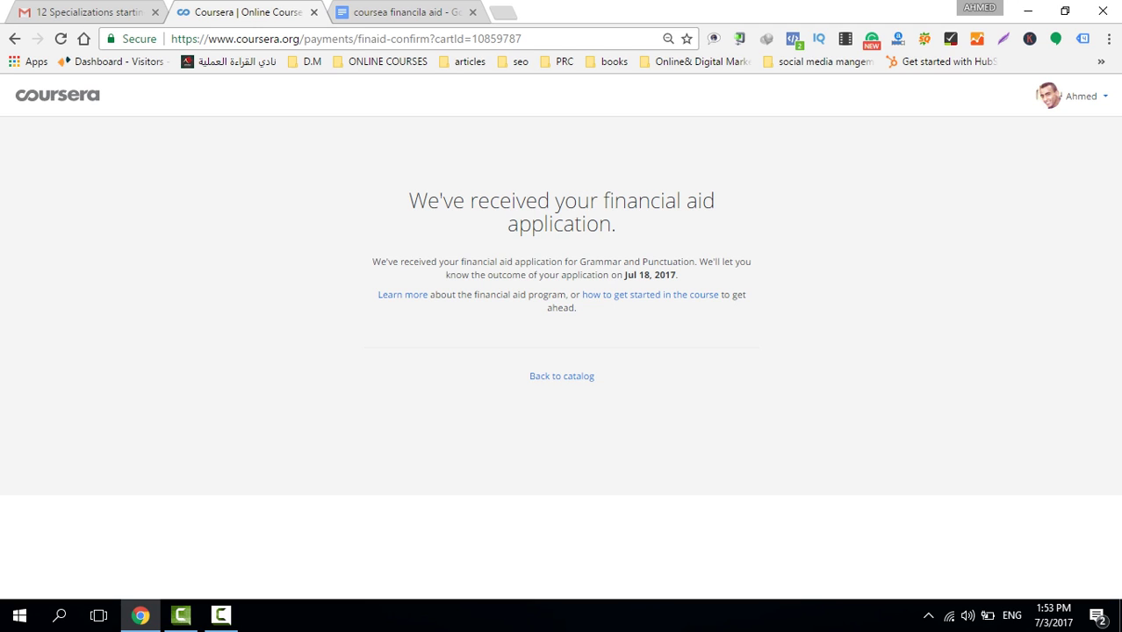
left_click(220, 615)
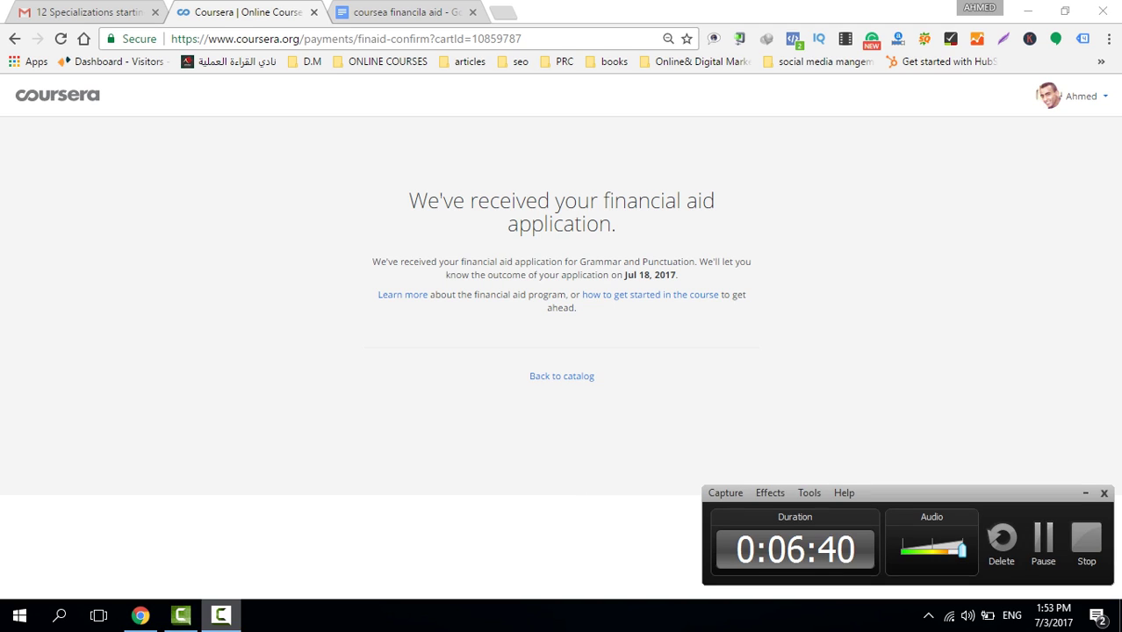